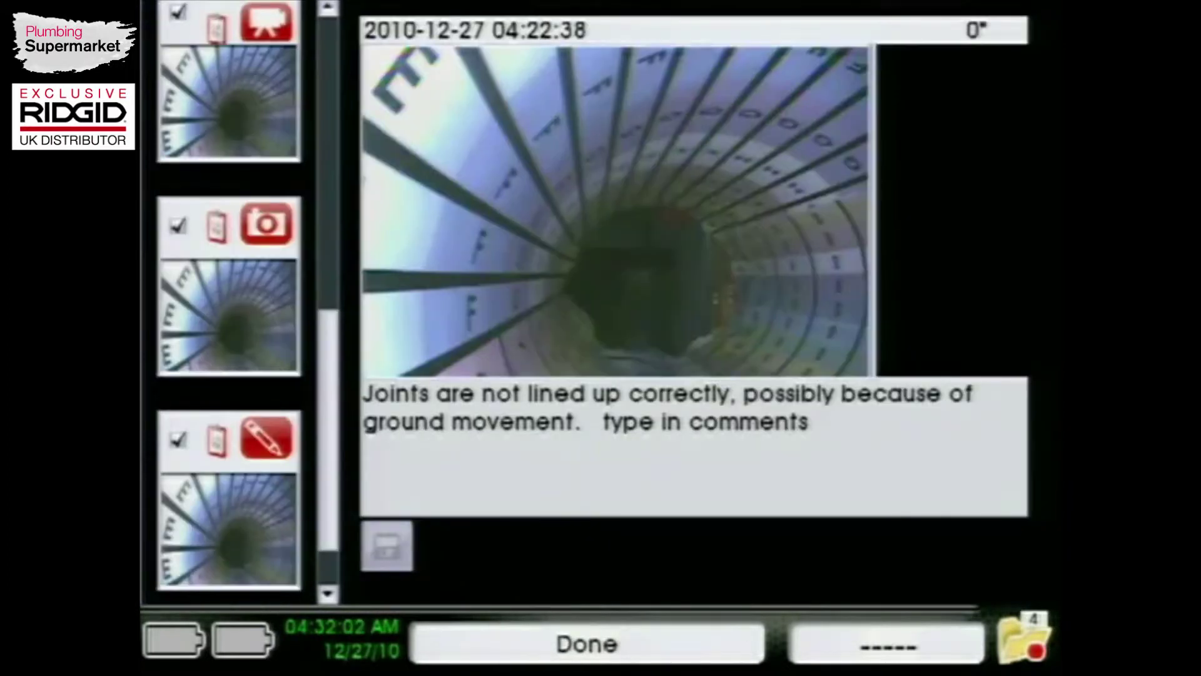
Step: Add the comment "dgagfsg" to the photo captured at 04:22:38 and return to the media list
left_click(229, 498)
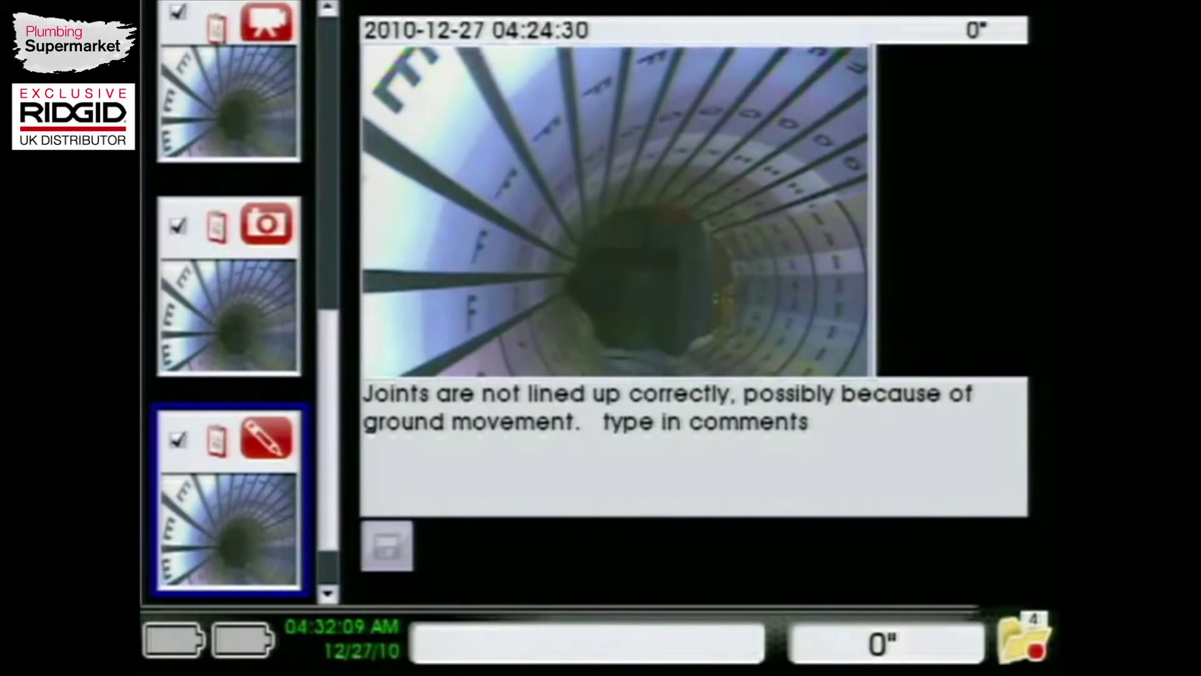
key("Up")
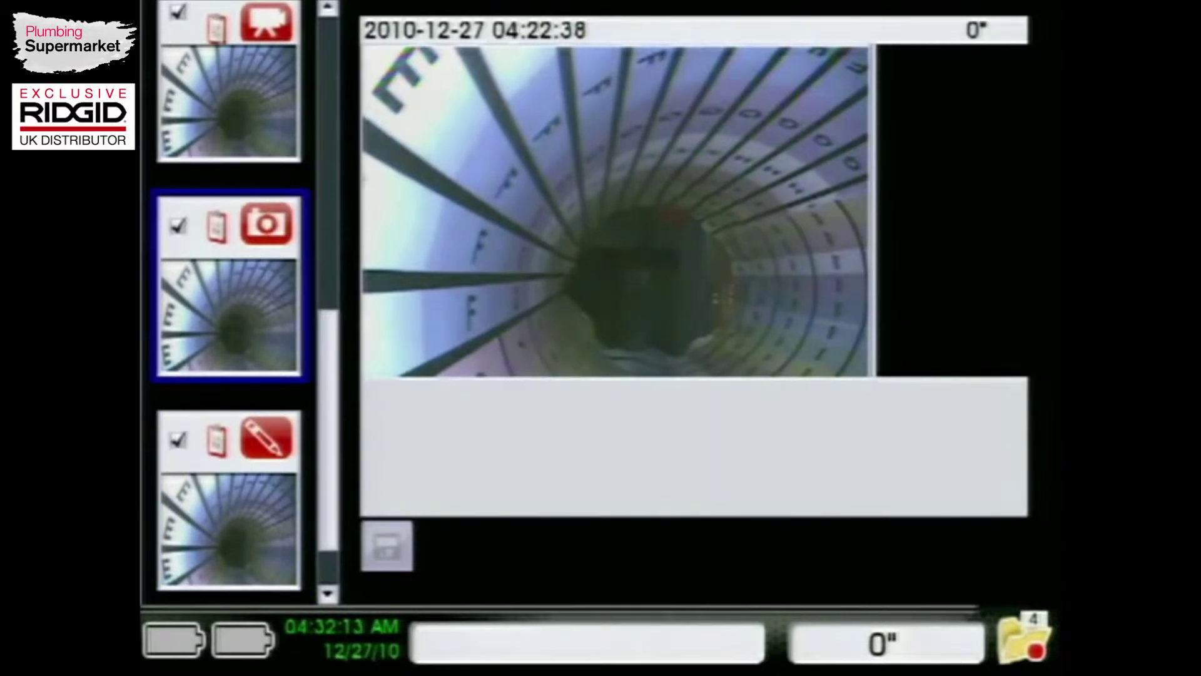
key("Up")
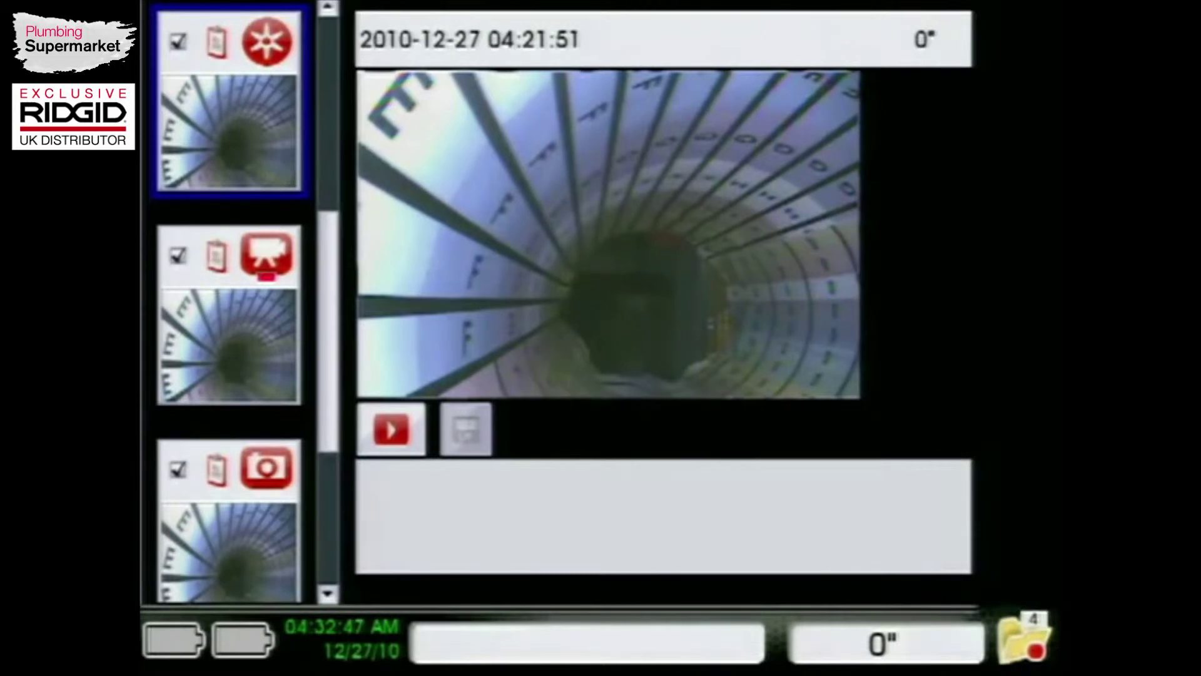
key("Down")
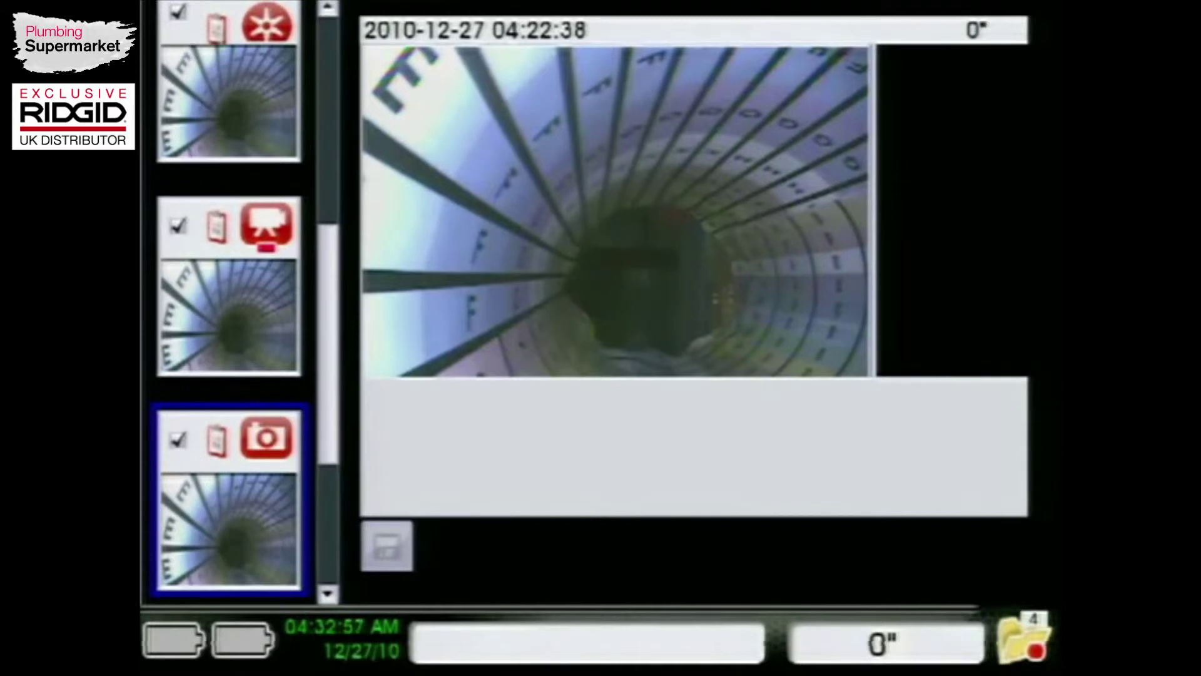
key("Tab")
type("dagagfsg")
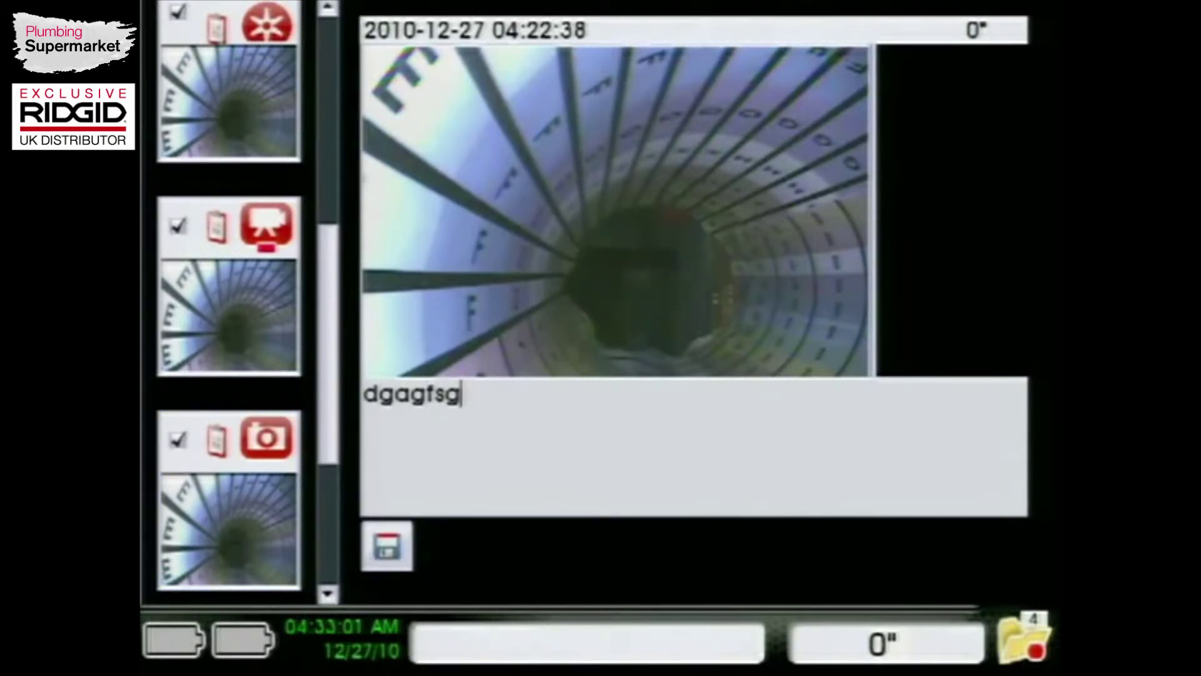
key("Left")
key("Left")
key("Left")
key("Left")
key("Left")
key("Left")
key("Left")
key("Left")
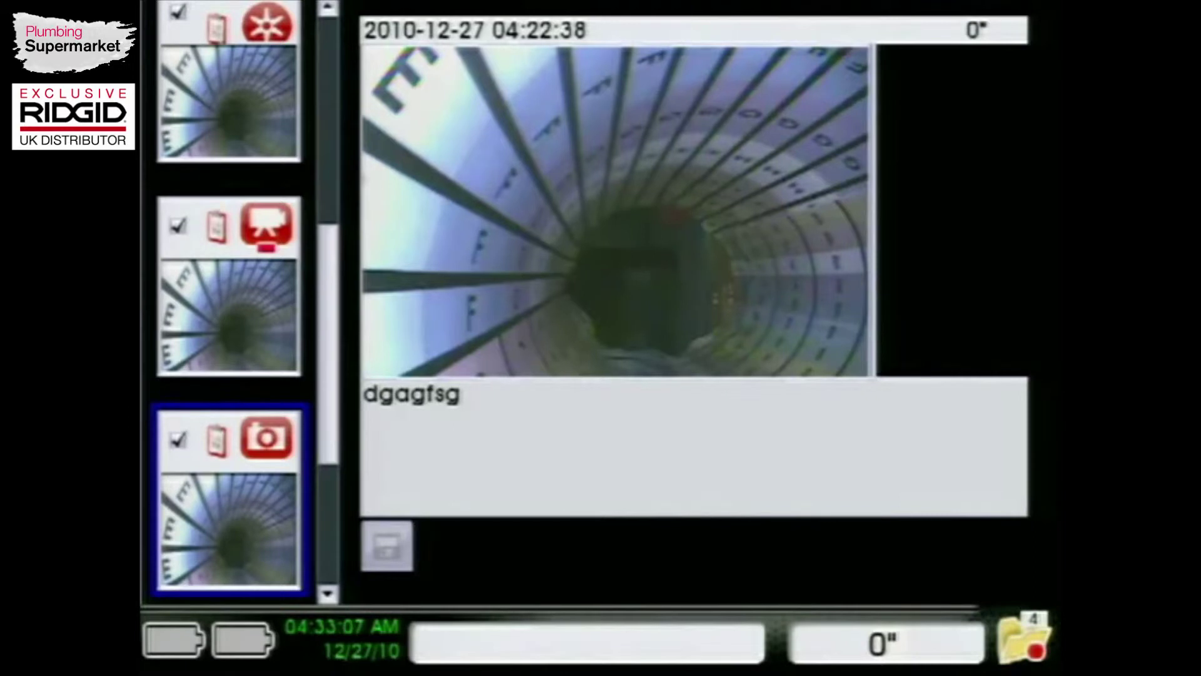
Step: Enter the comment "sdfasd" for the video recorded at 04:22:30 and save the text
key("Up")
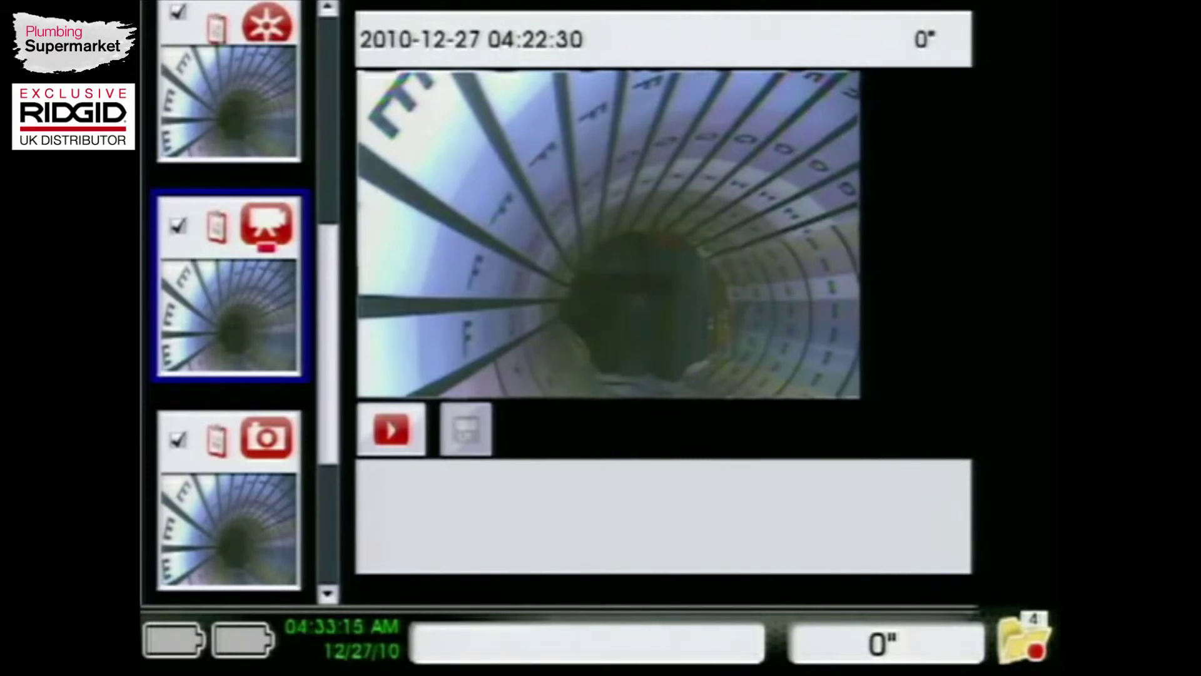
key("Return")
key("Return")
key("Return")
left_click(360, 475)
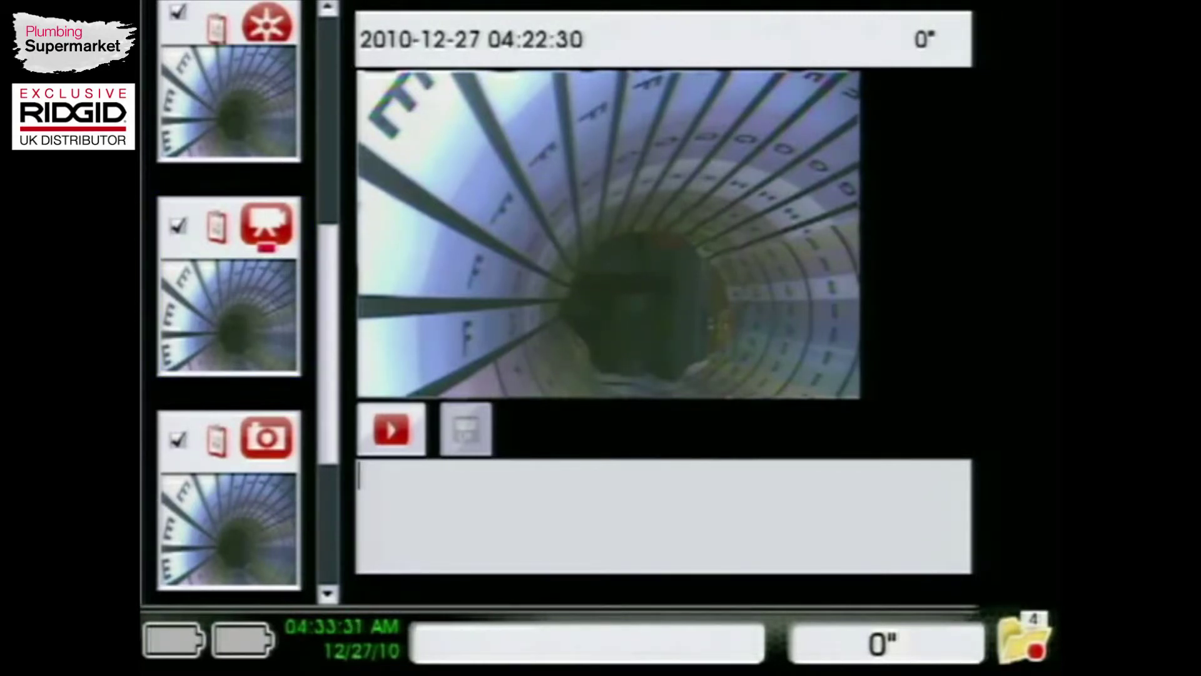
type("sdfasd")
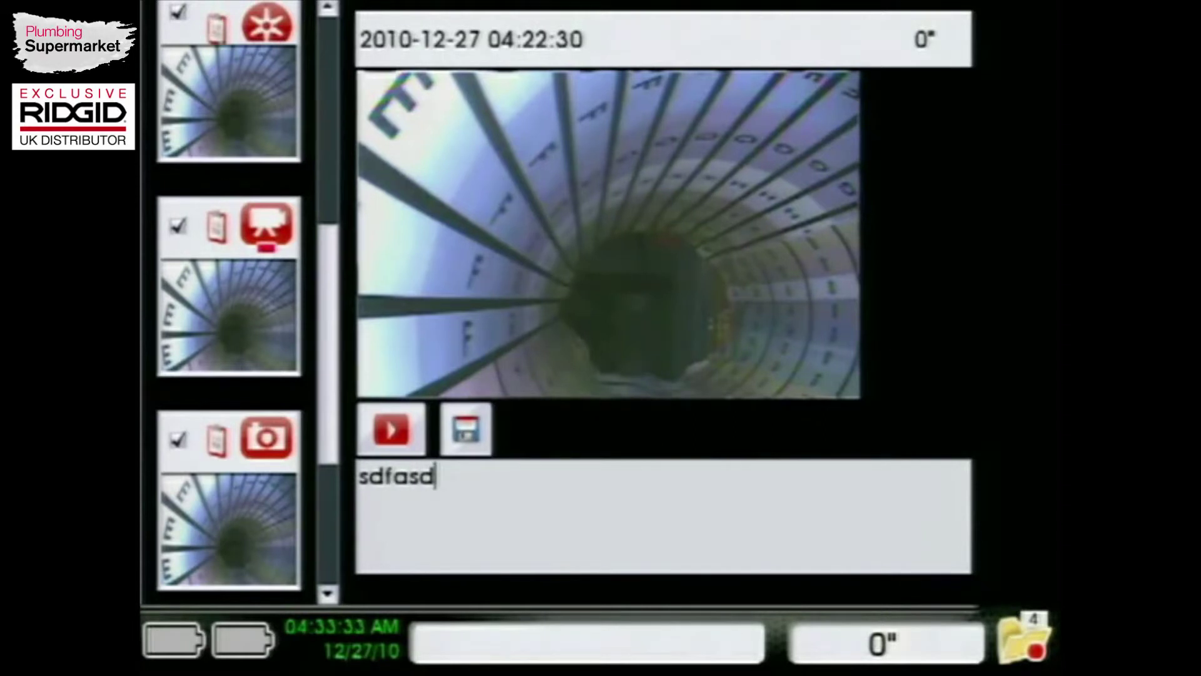
key("Return")
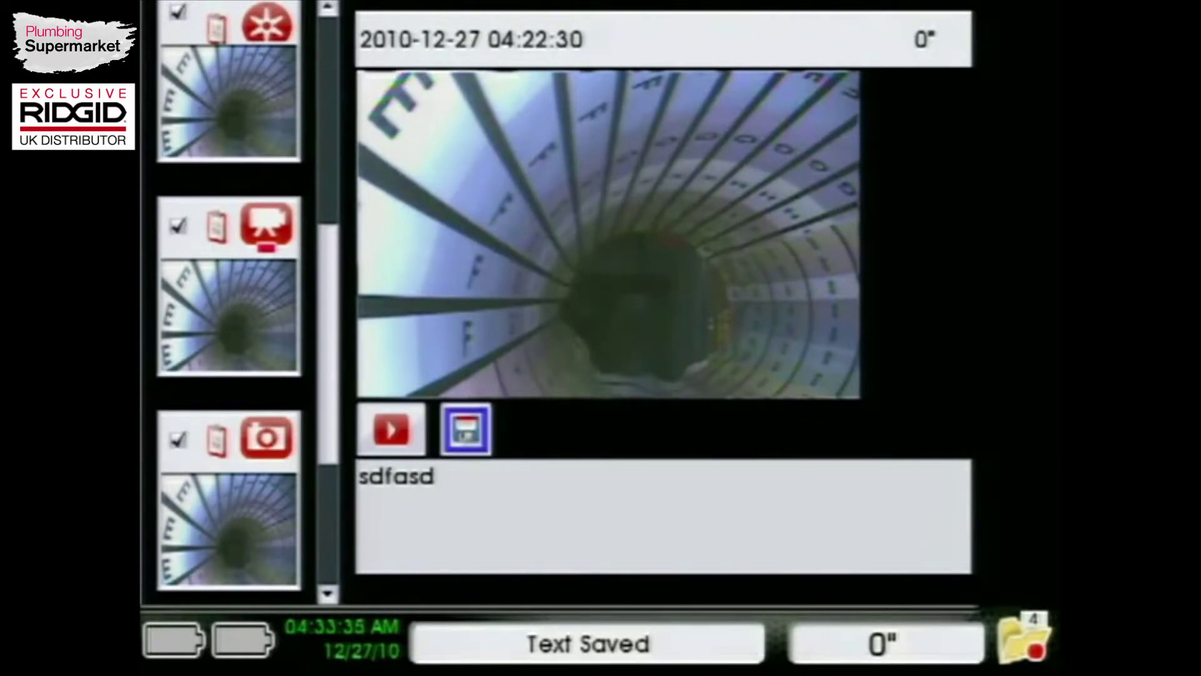
Step: Play the 04:22:30 video and pause it about 5 seconds in
key("Left")
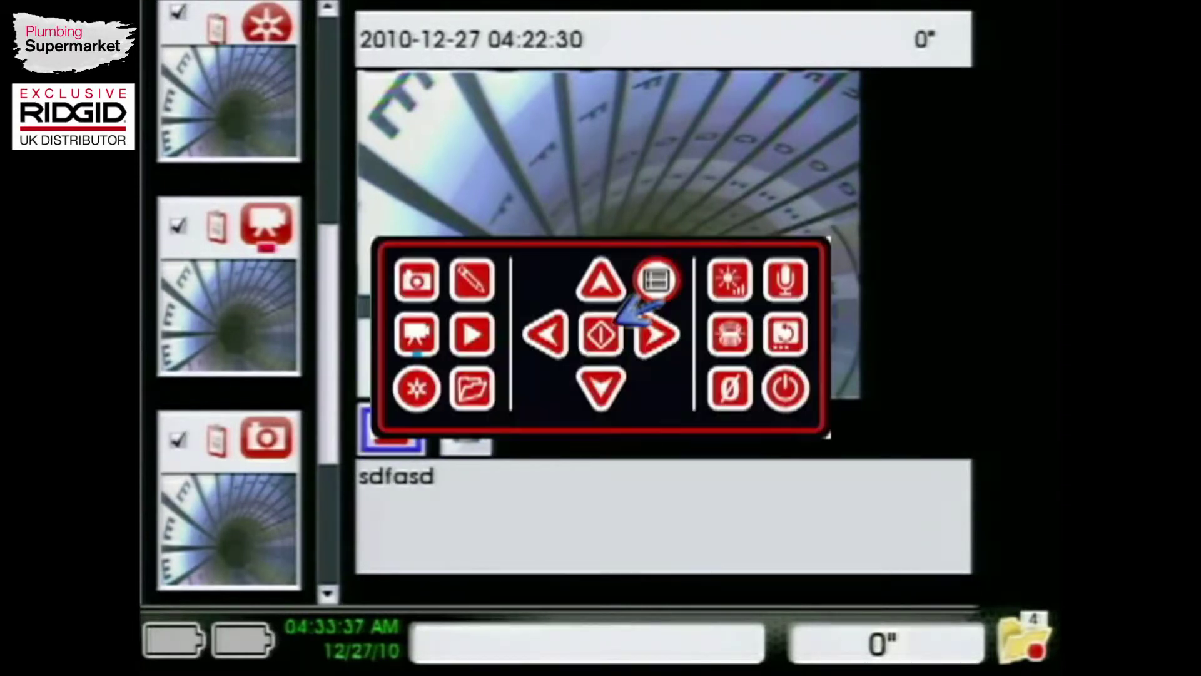
key("Return")
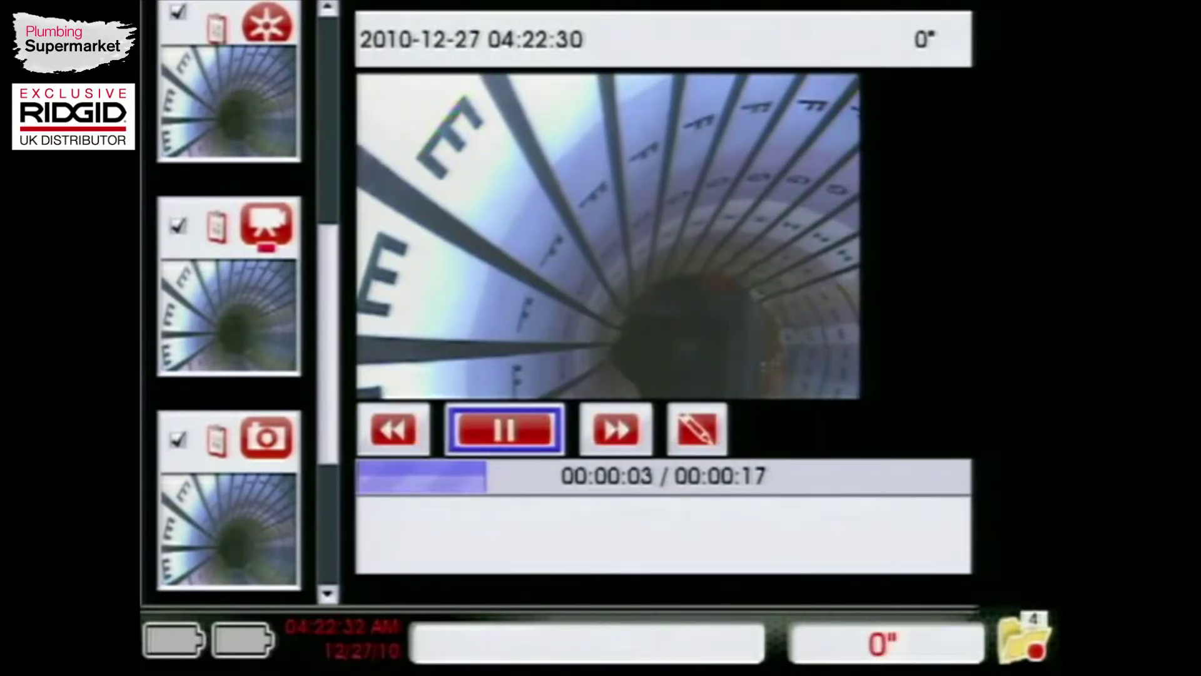
key("Return")
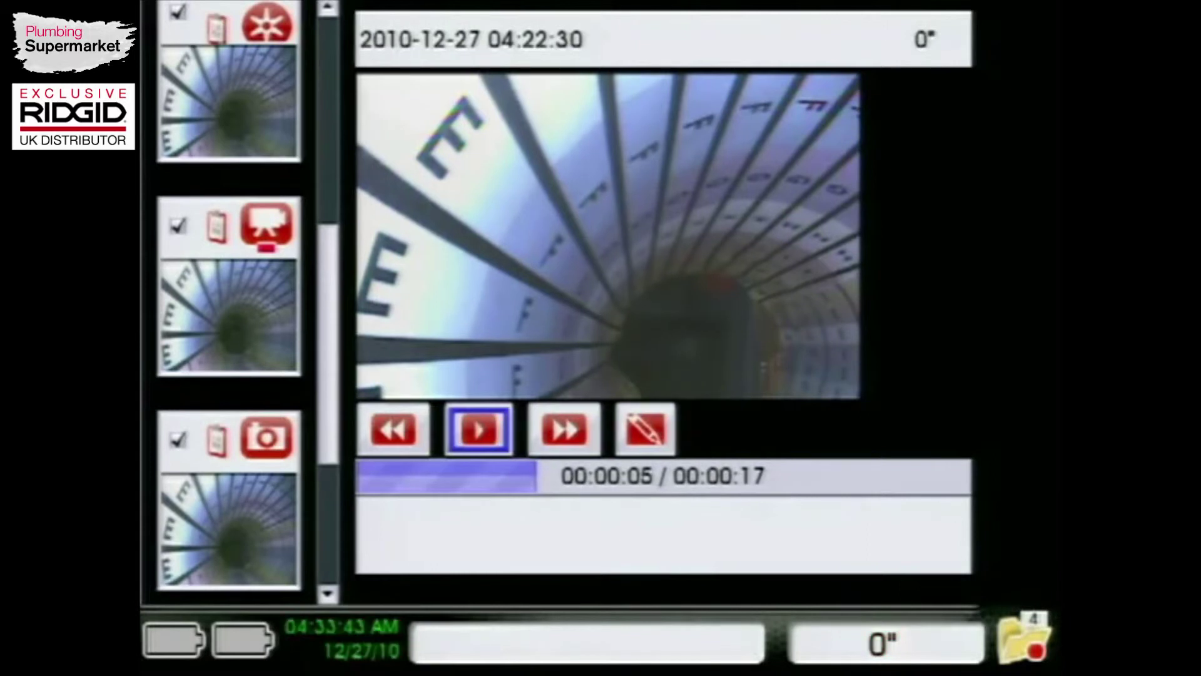
Step: Open the comment editor from the paused 04:22:30 video, save the text "sdfasd", and return to the media list
key("Right")
key("Right")
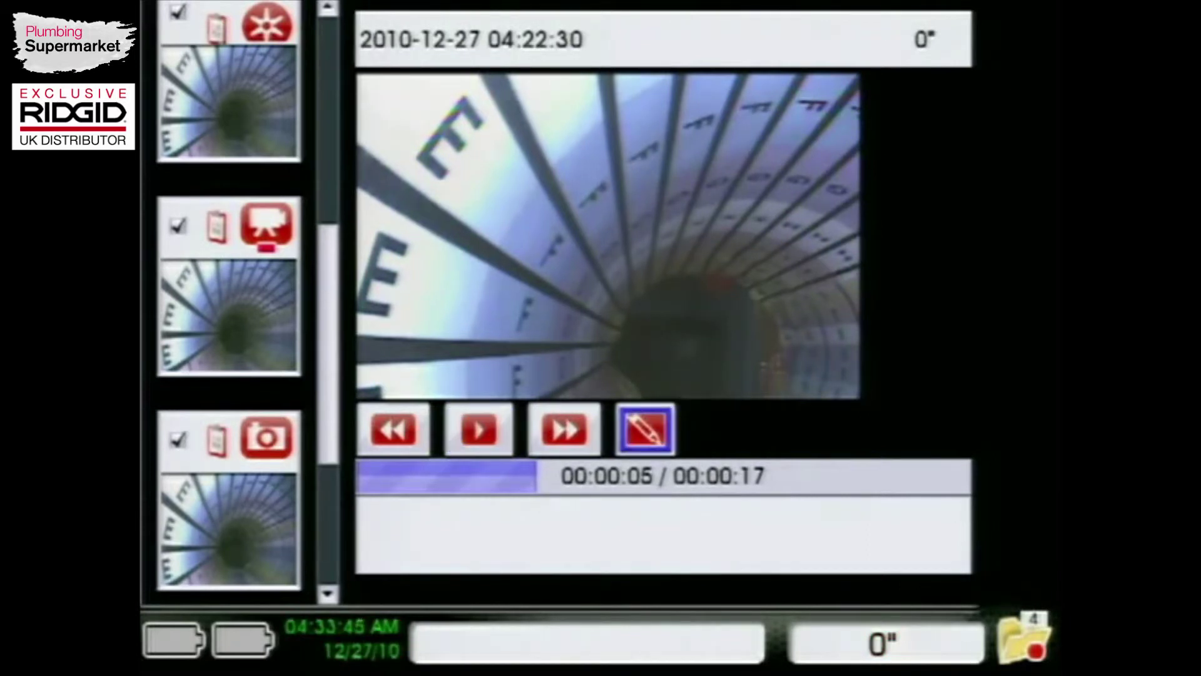
key("Return")
type("sdfasd")
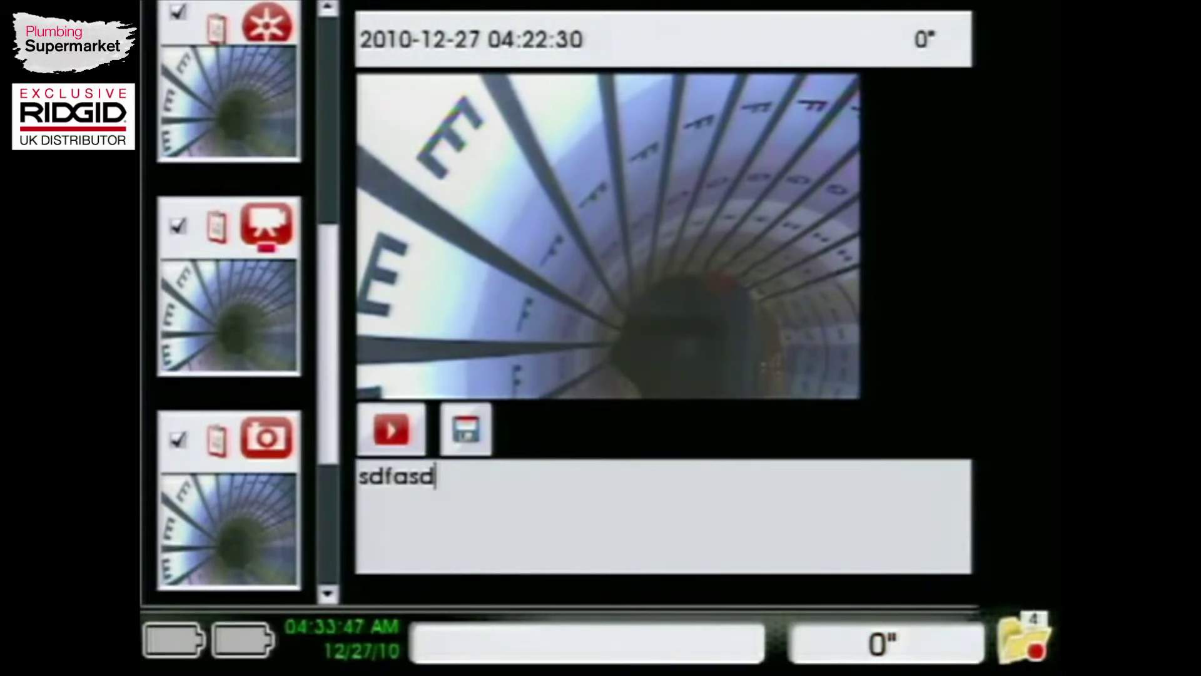
key("Left")
key("Left")
key("Left")
key("Left")
key("Left")
key("Left")
key("Return")
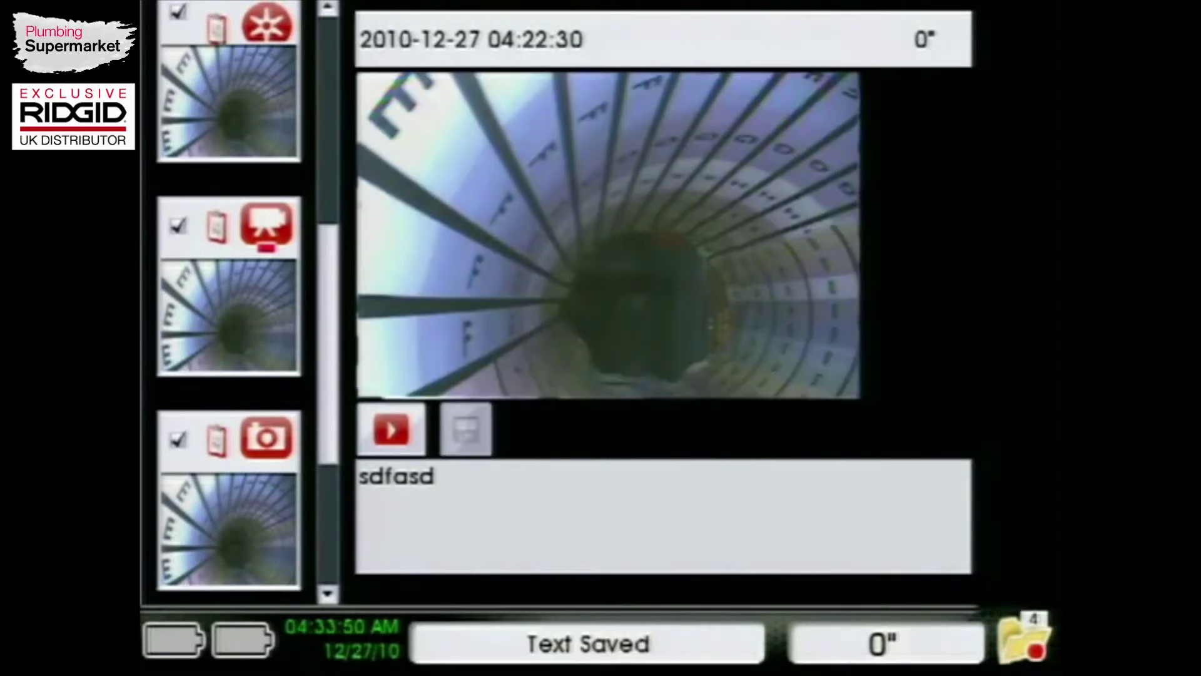
Step: Play the recording made at 04:21:51, pause it about 8 seconds in, and return to the media list
key("Up")
key("Up")
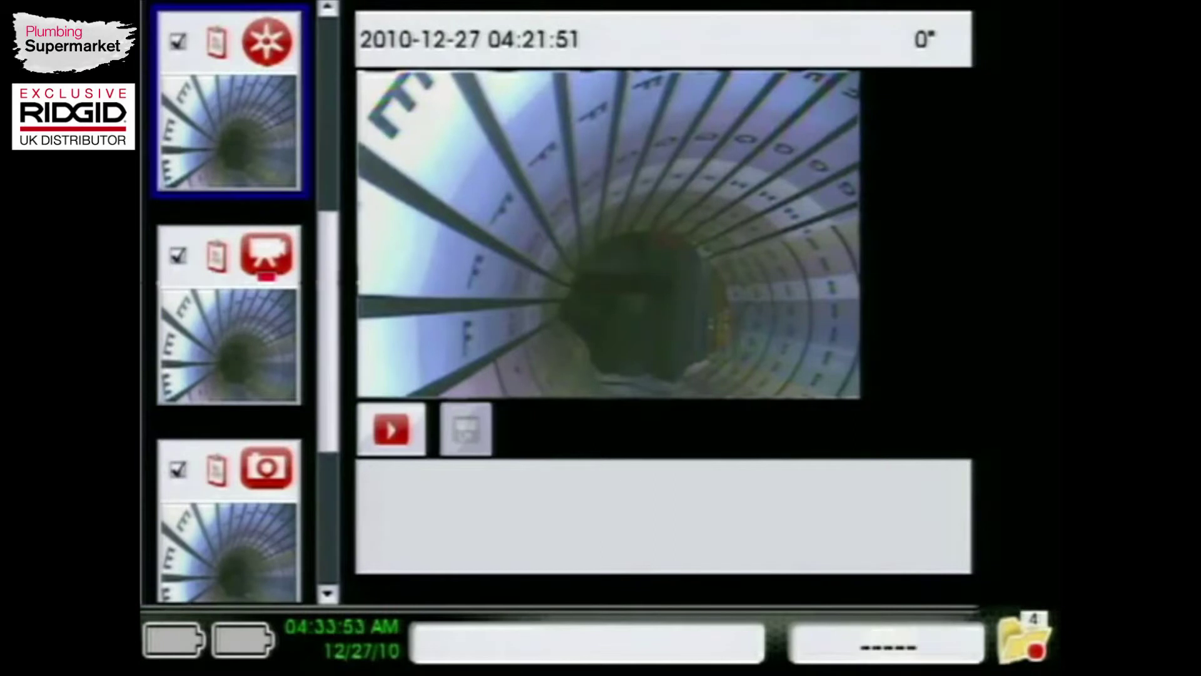
key("Return")
key("Up")
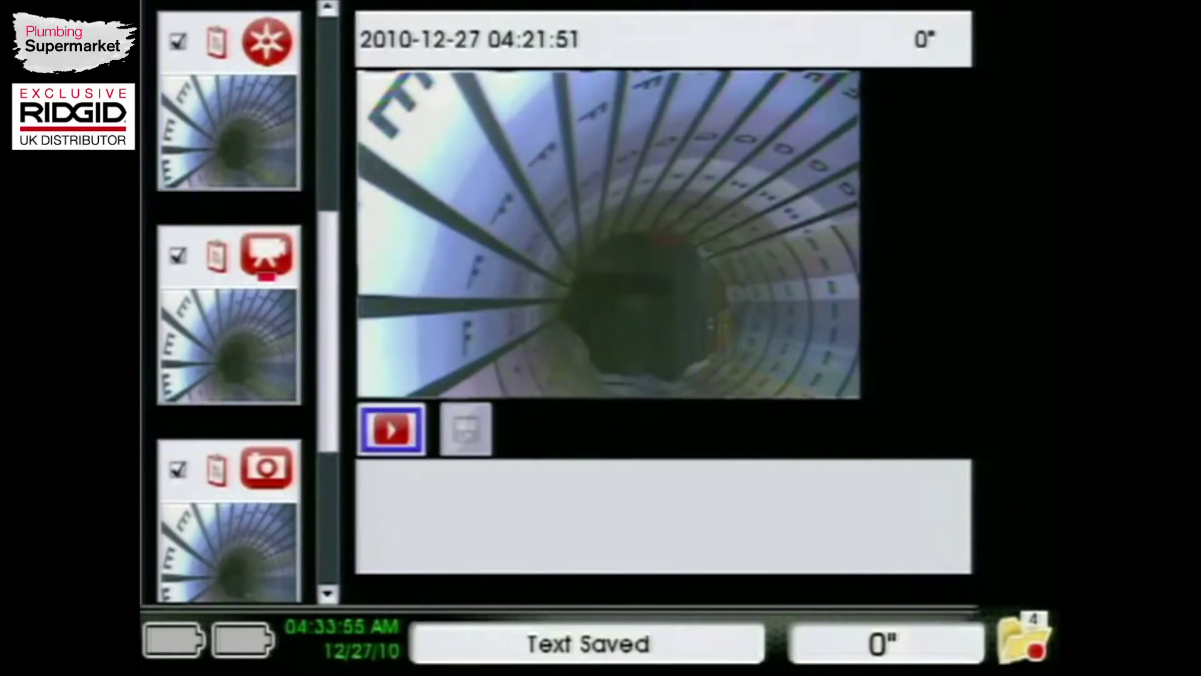
key("Return")
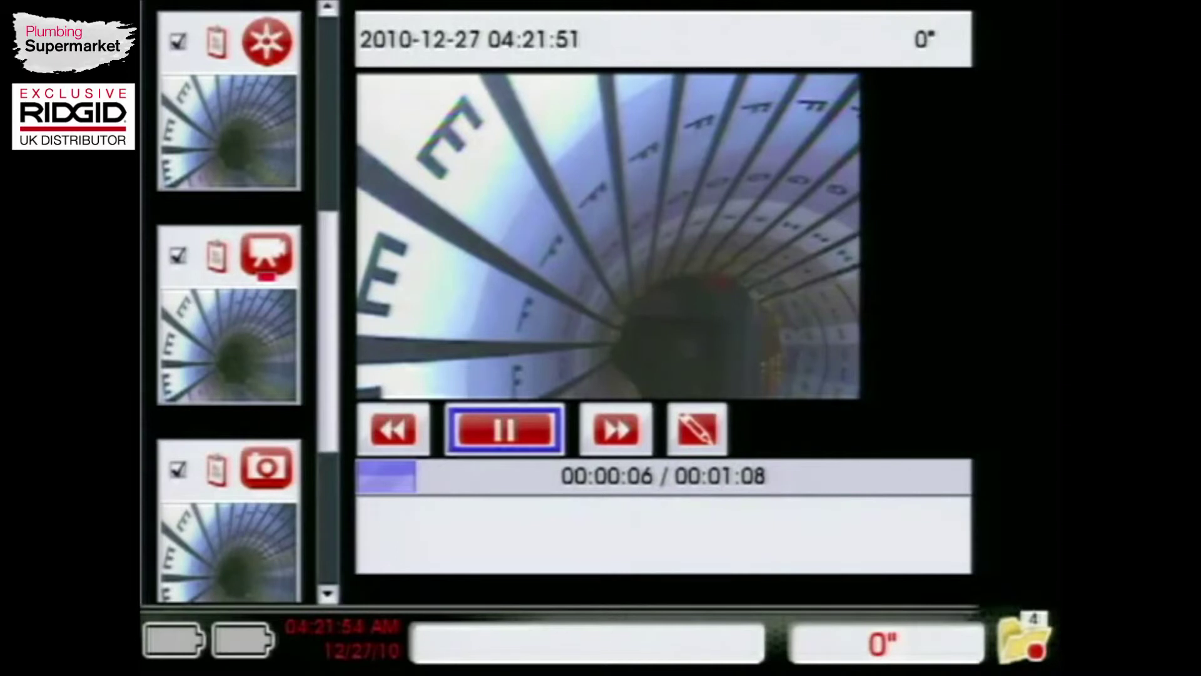
key("Return")
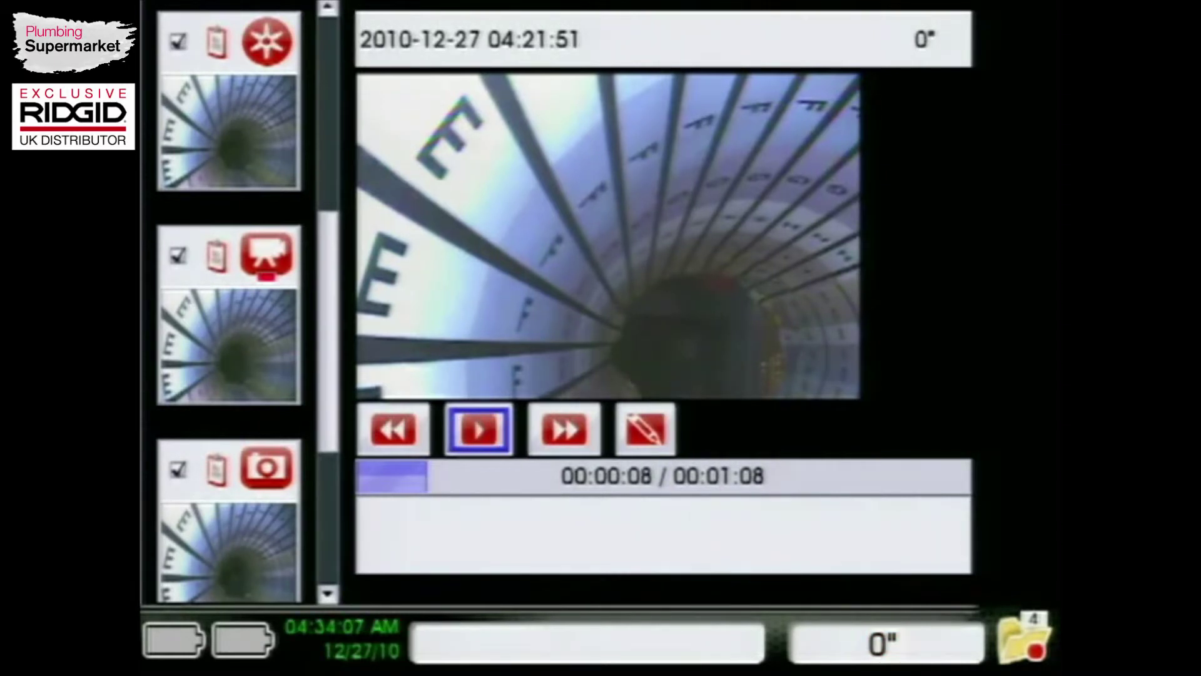
key("Escape")
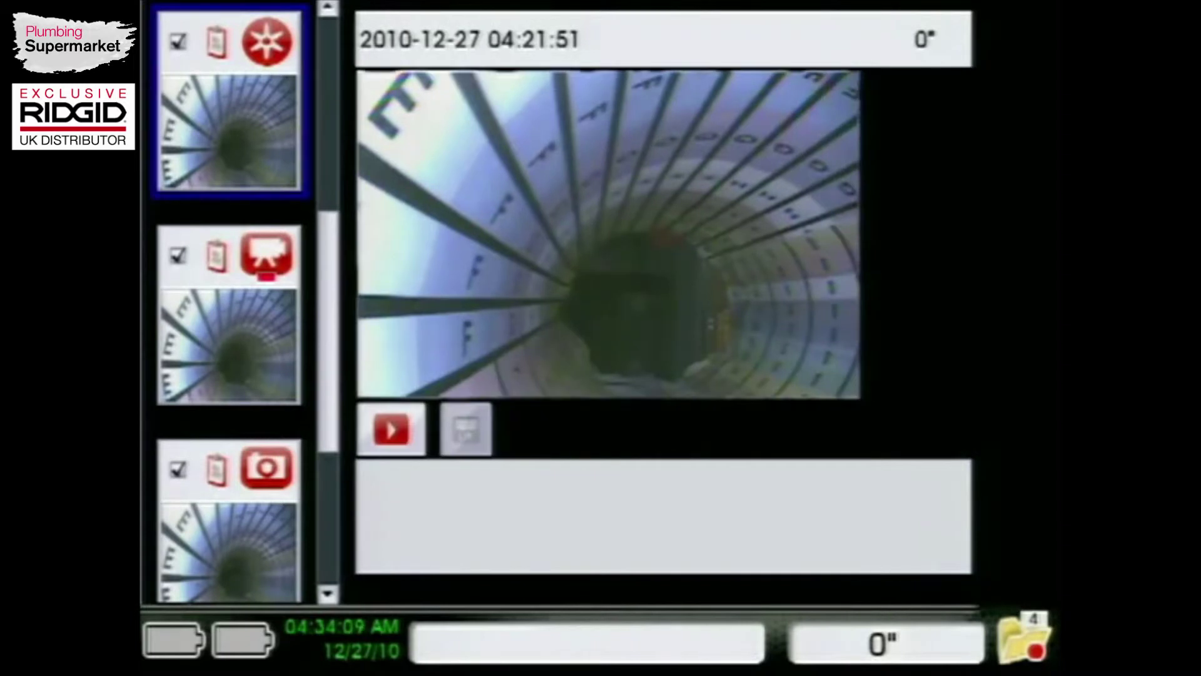
Step: Go back through the earlier media items and view the report's information sections
key("Up")
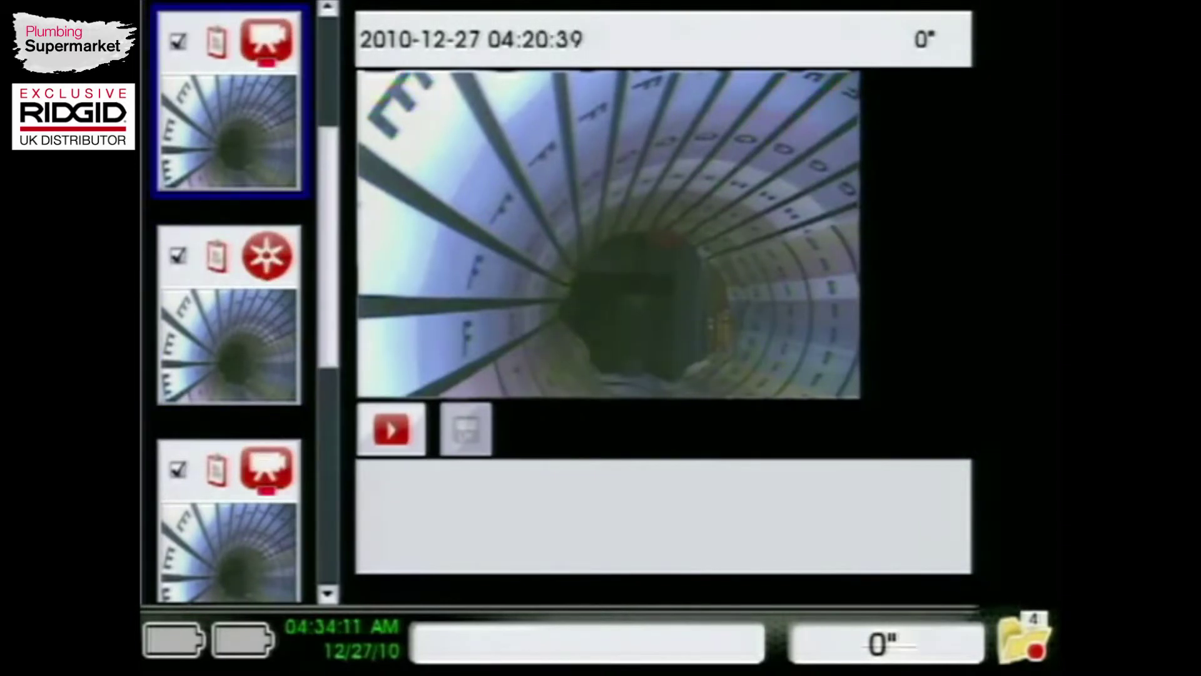
key("Up")
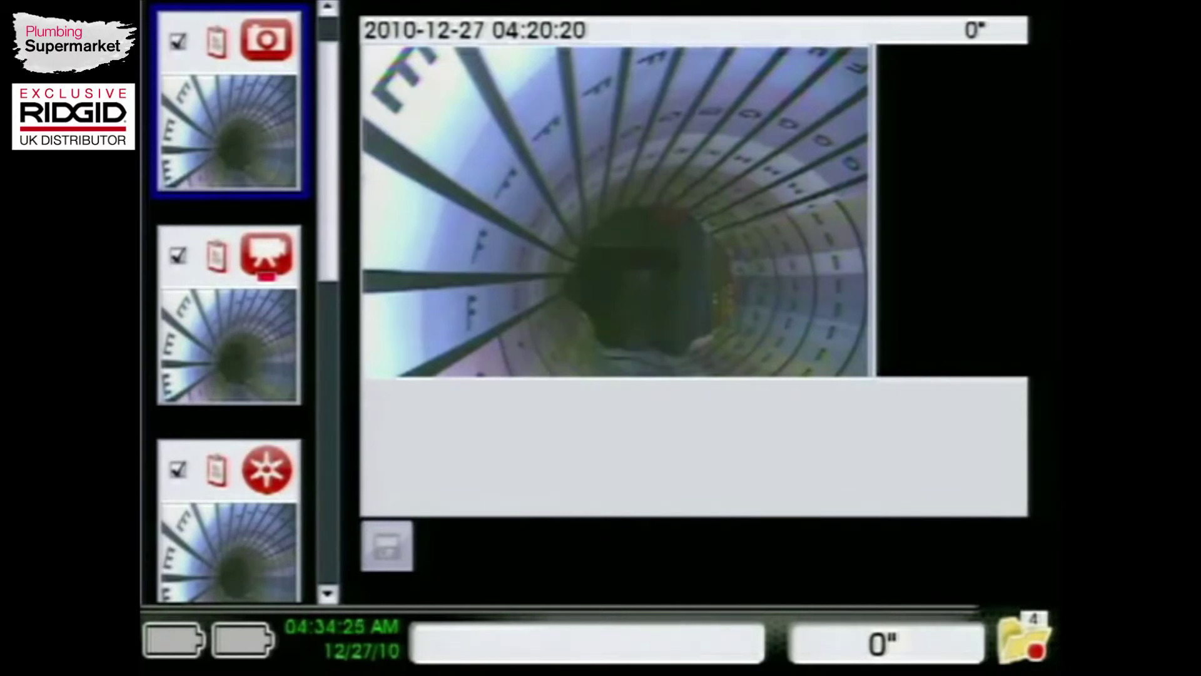
key("Up")
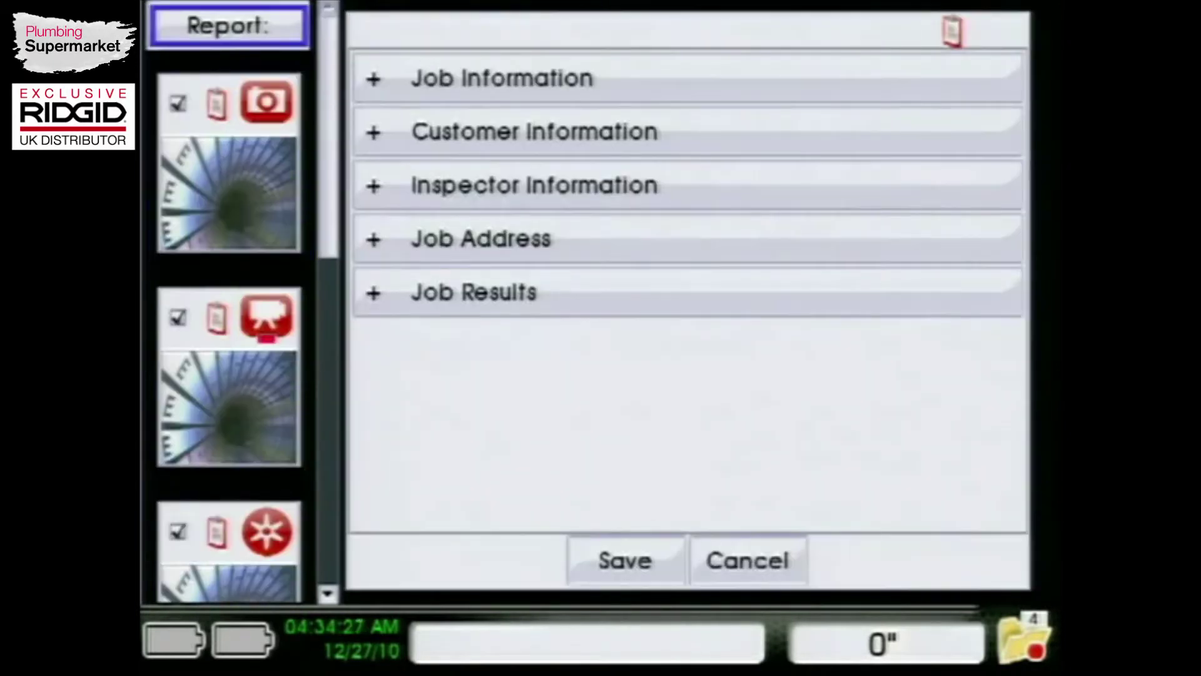
Step: Exclude the 04:20:20 photo and the 04:20:39 video from the report
key("Down")
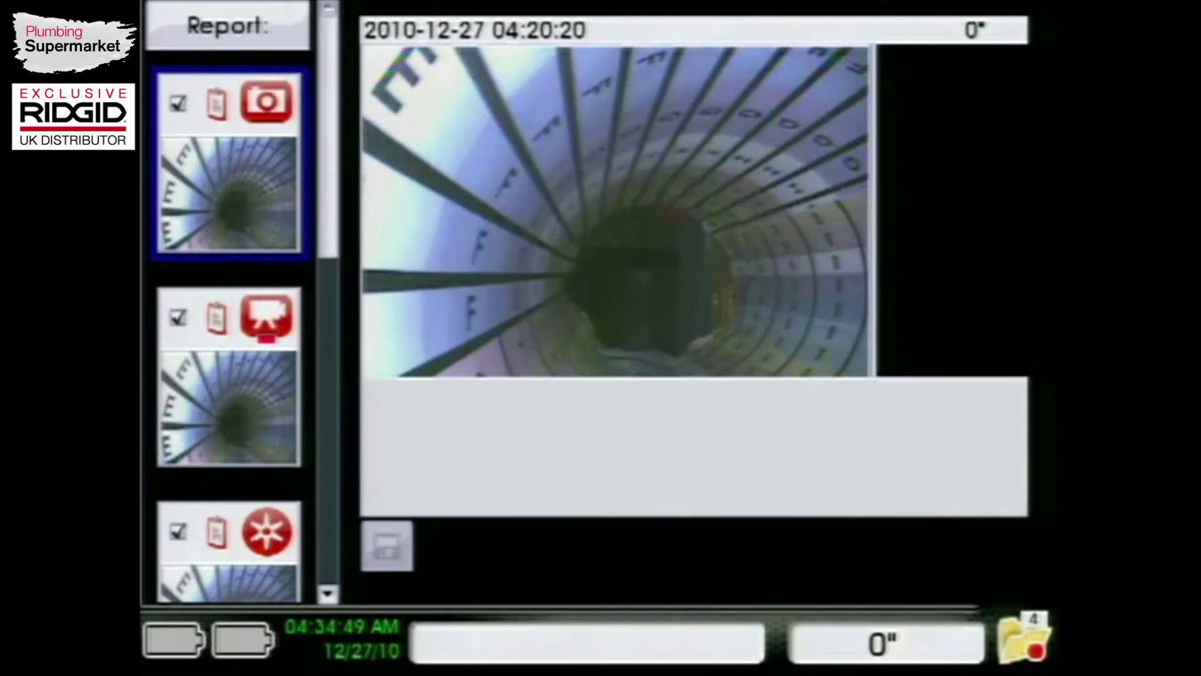
key("Return")
key("Down")
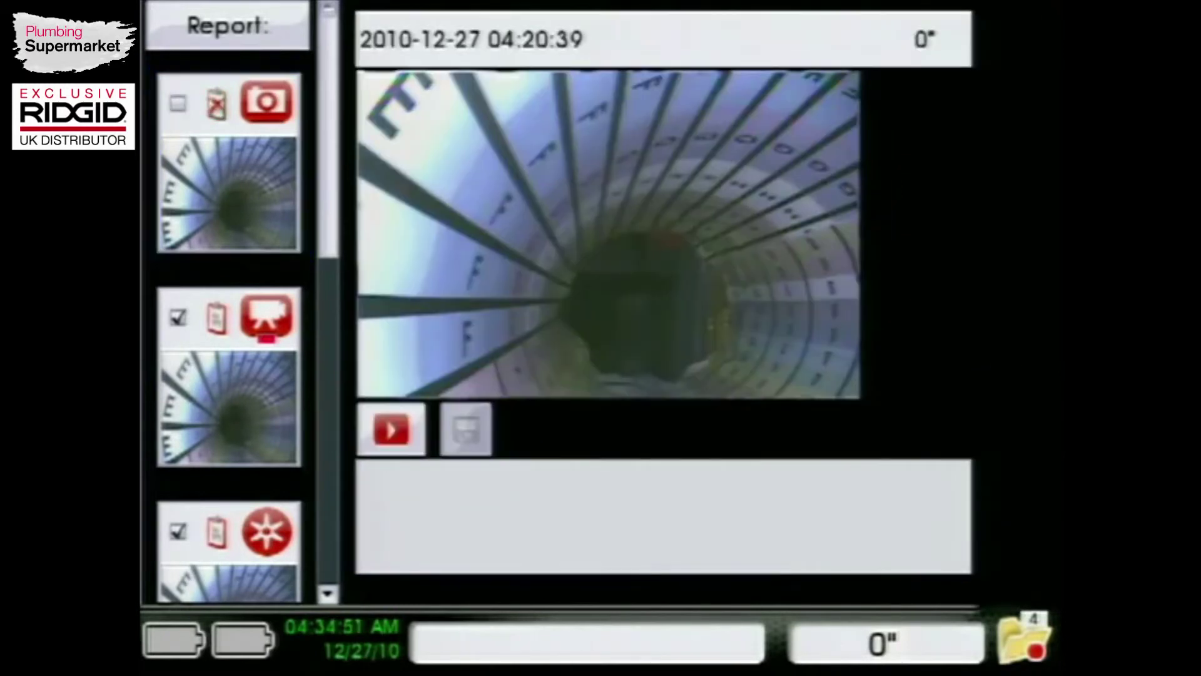
key("Return")
key("Down")
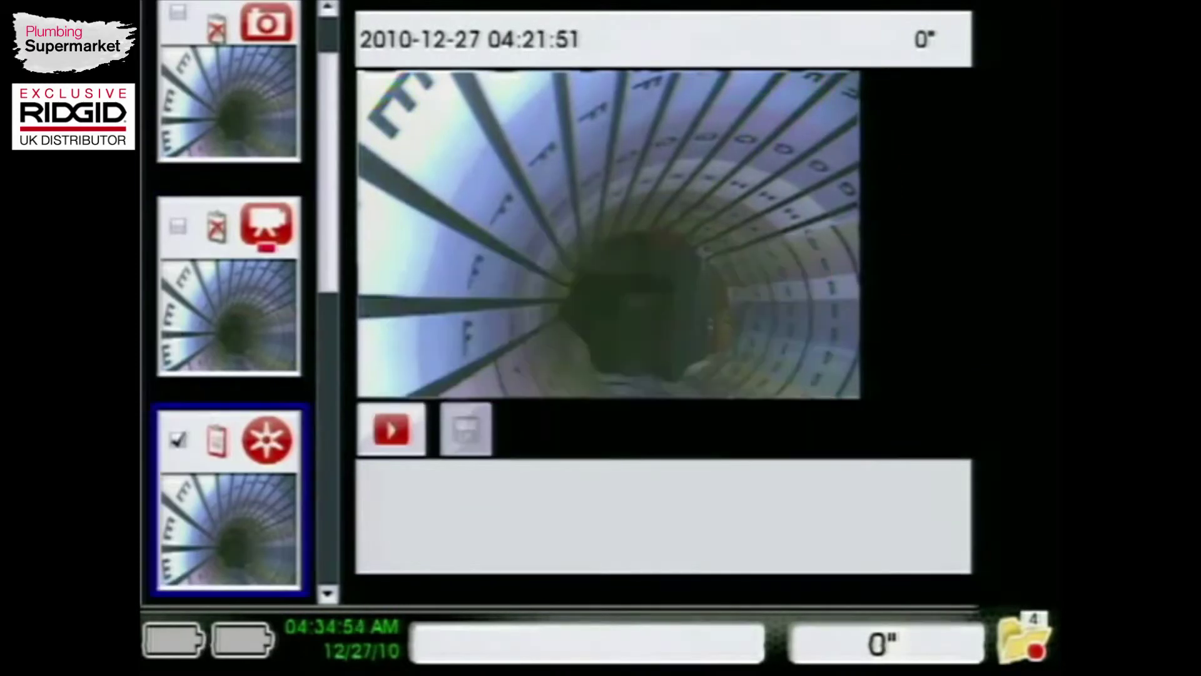
Step: Exclude the 04:22:30 video and the 04:22:38 photo from the report, keeping the 04:21:51 recording included
key("Up")
key("Down")
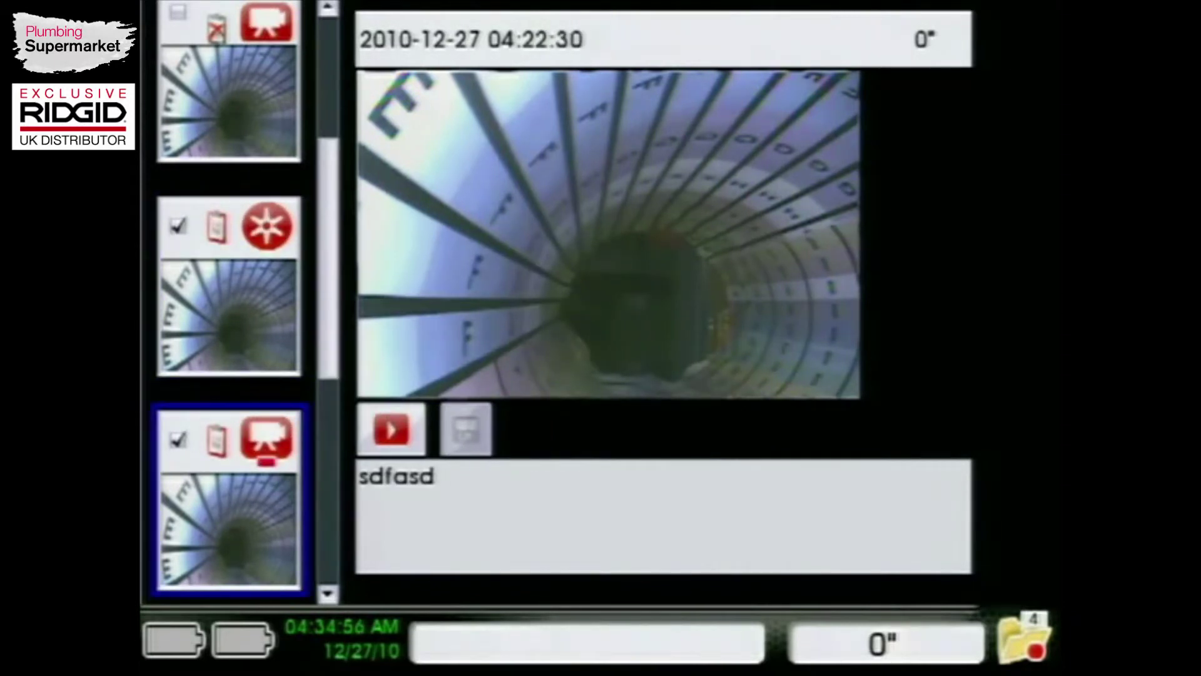
key("space")
key("Down")
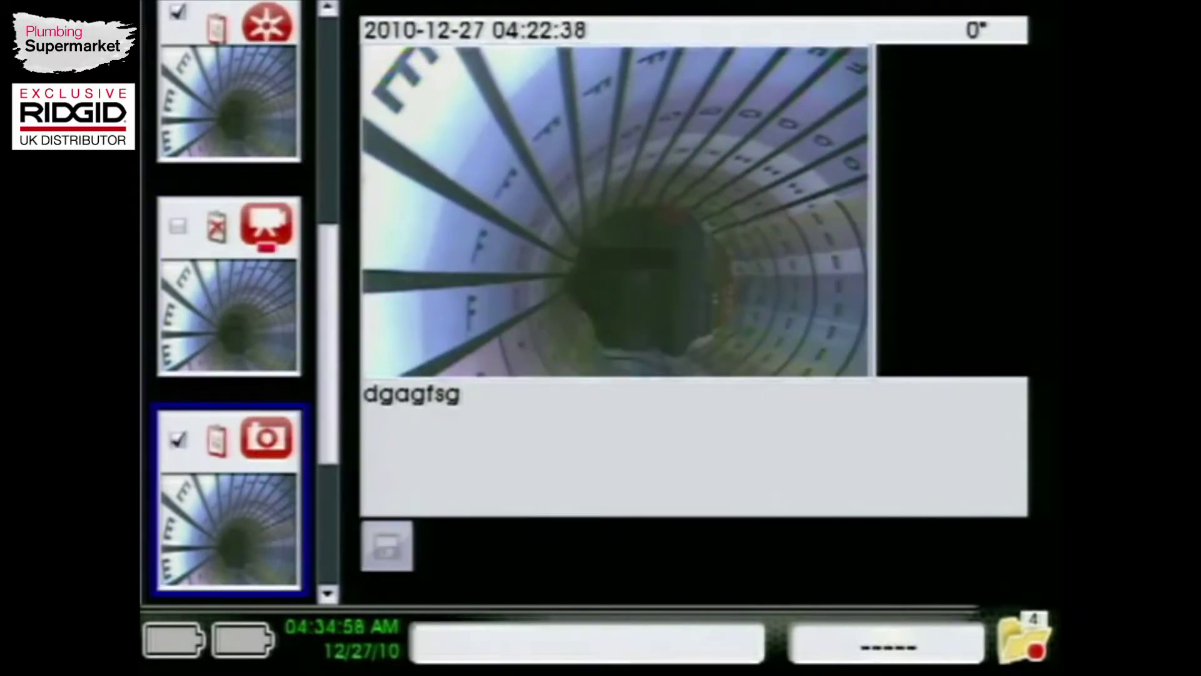
key("Down")
key("Down")
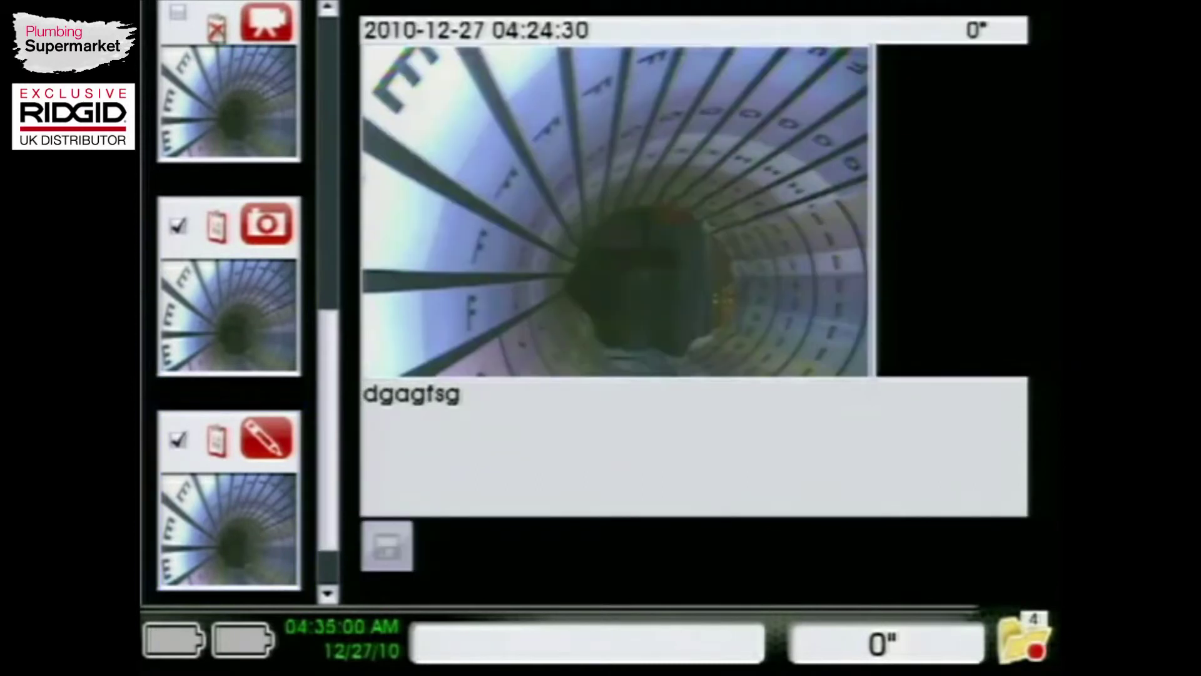
key("Up")
key("space")
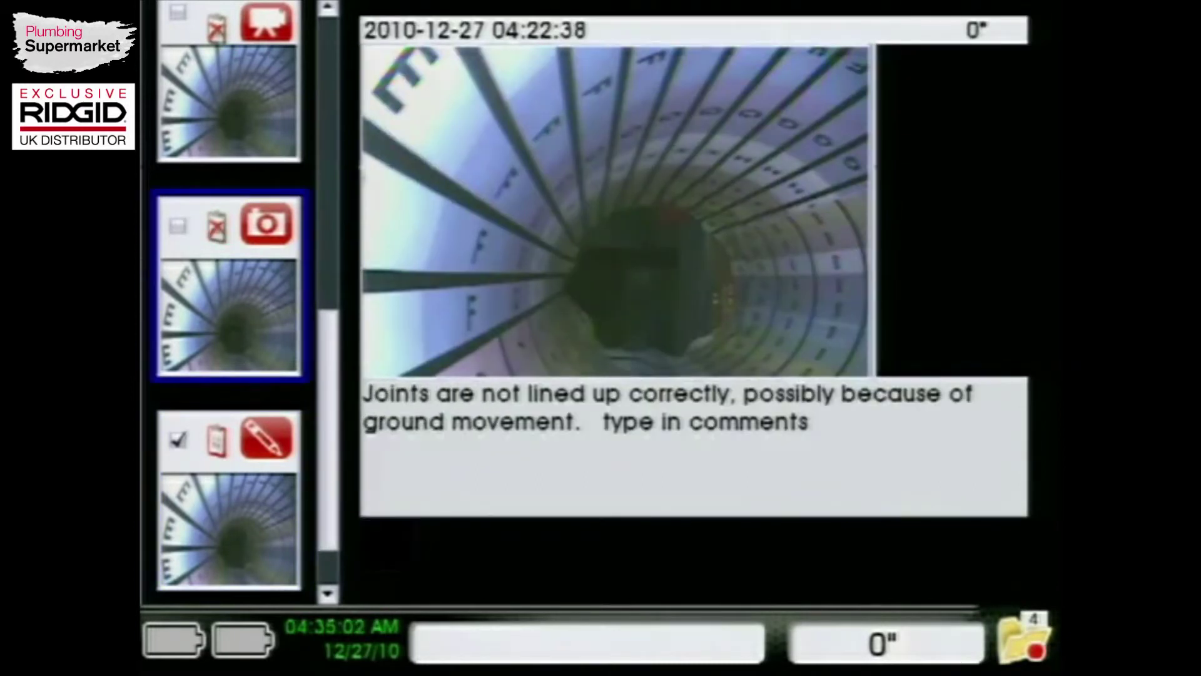
Step: Check the report inclusion of the media items from the last note back to the 04:21:51 recording
key("Down")
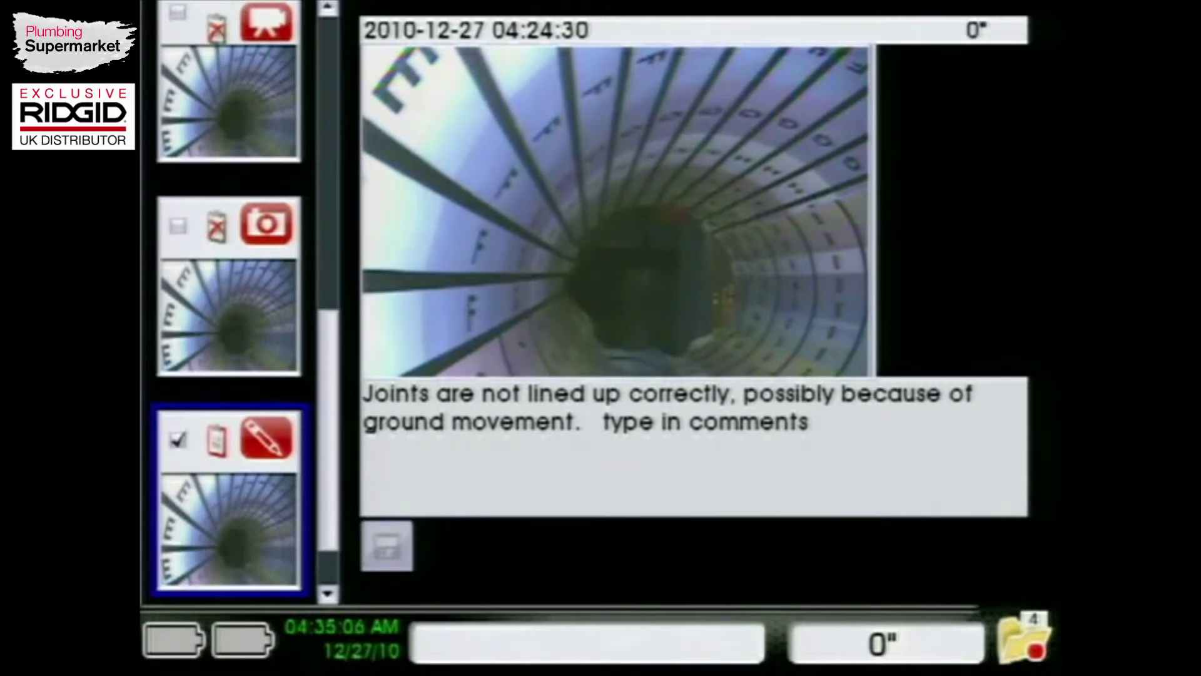
key("Up")
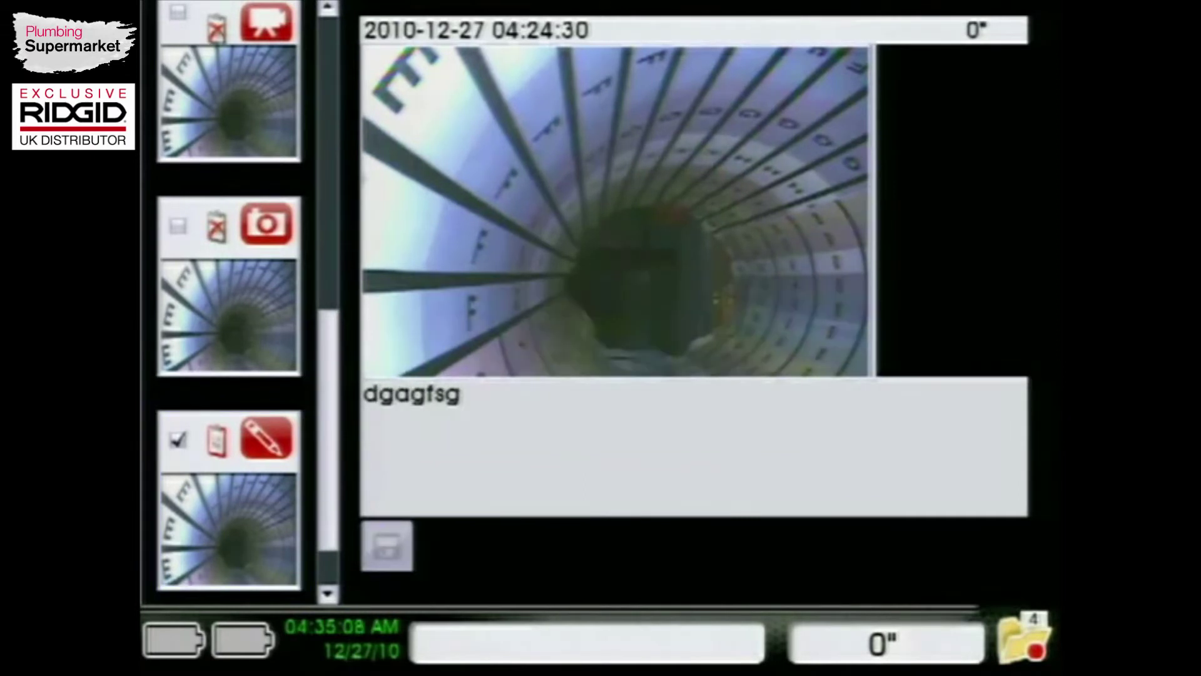
key("Up")
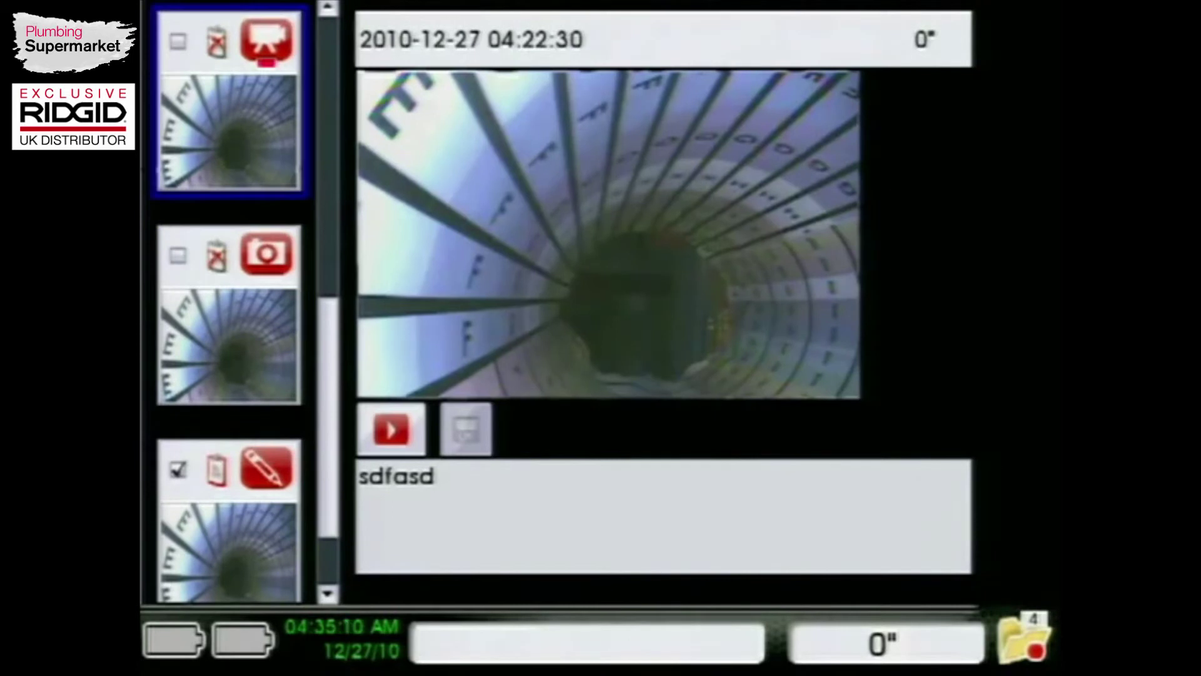
key("Up")
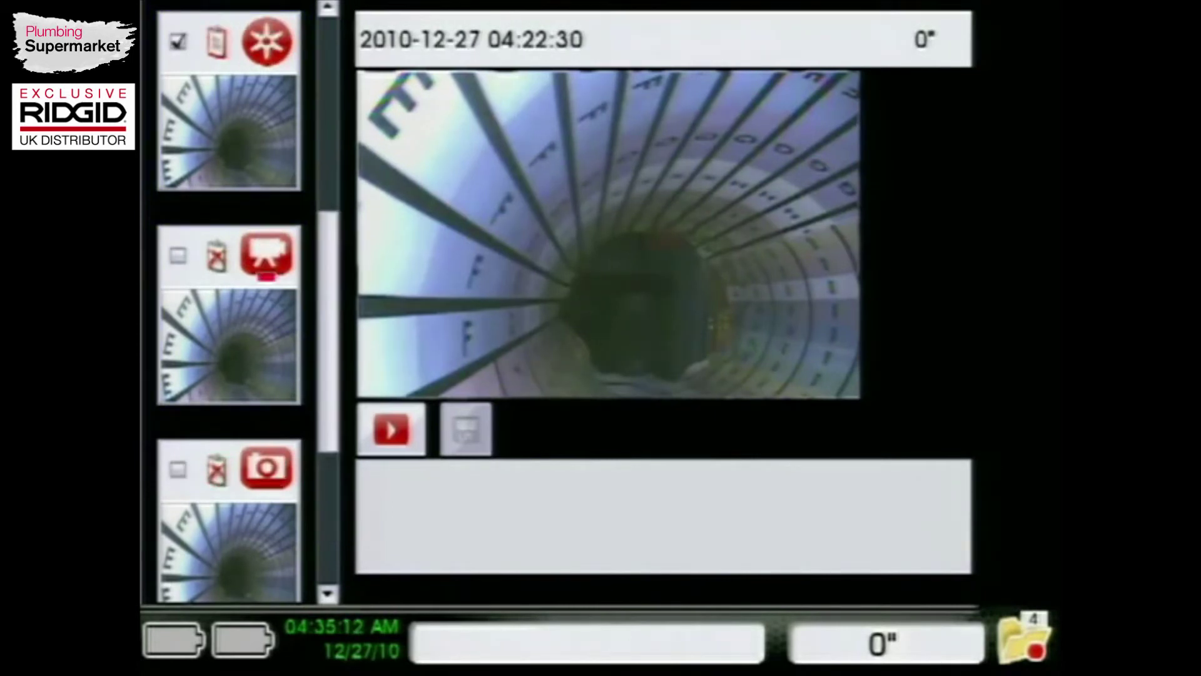
Step: Go back up through the remaining media items to the report's information sections
key("Up")
key("Up")
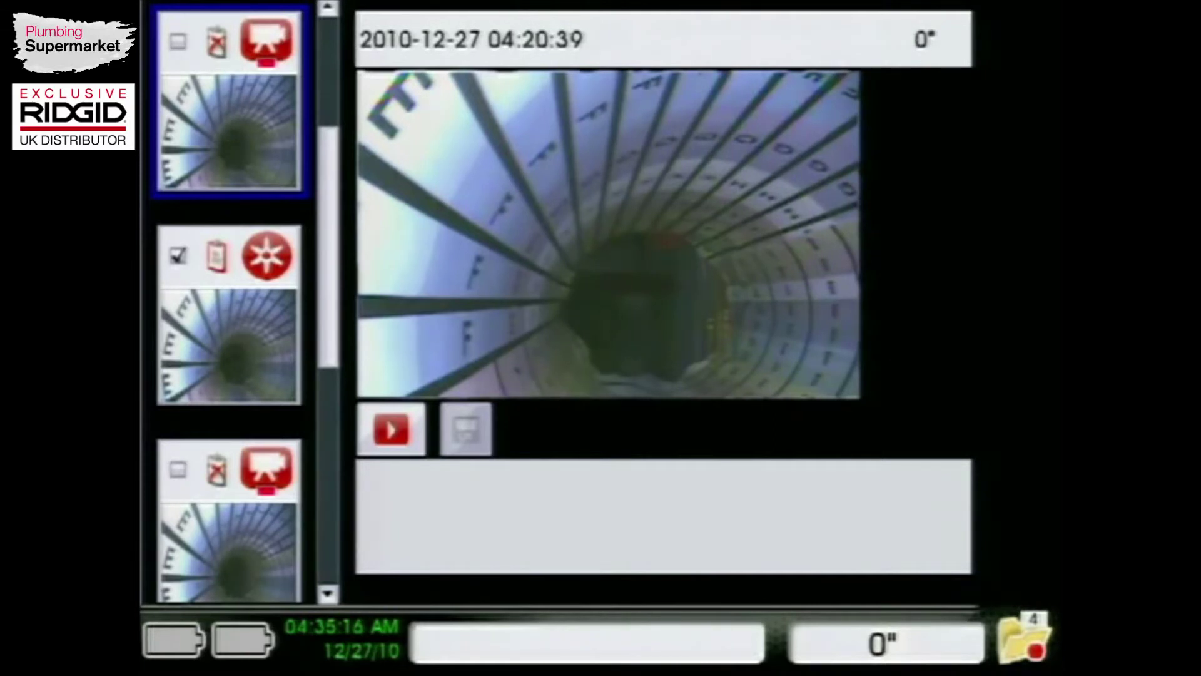
key("Up")
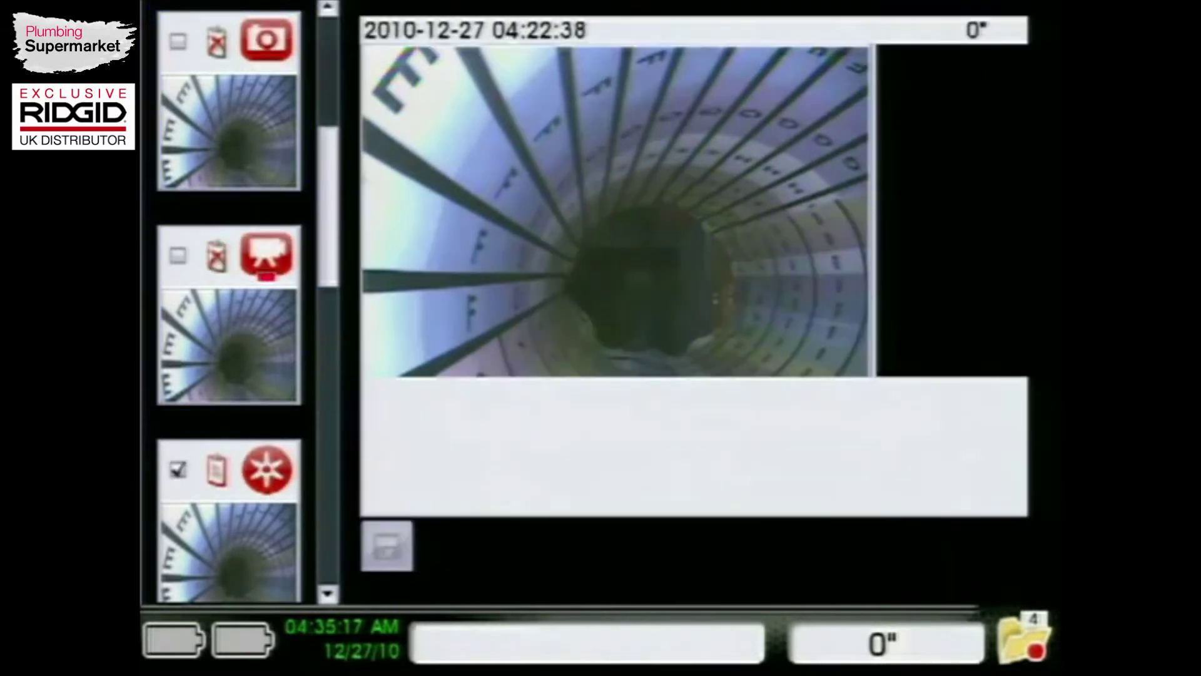
key("Up")
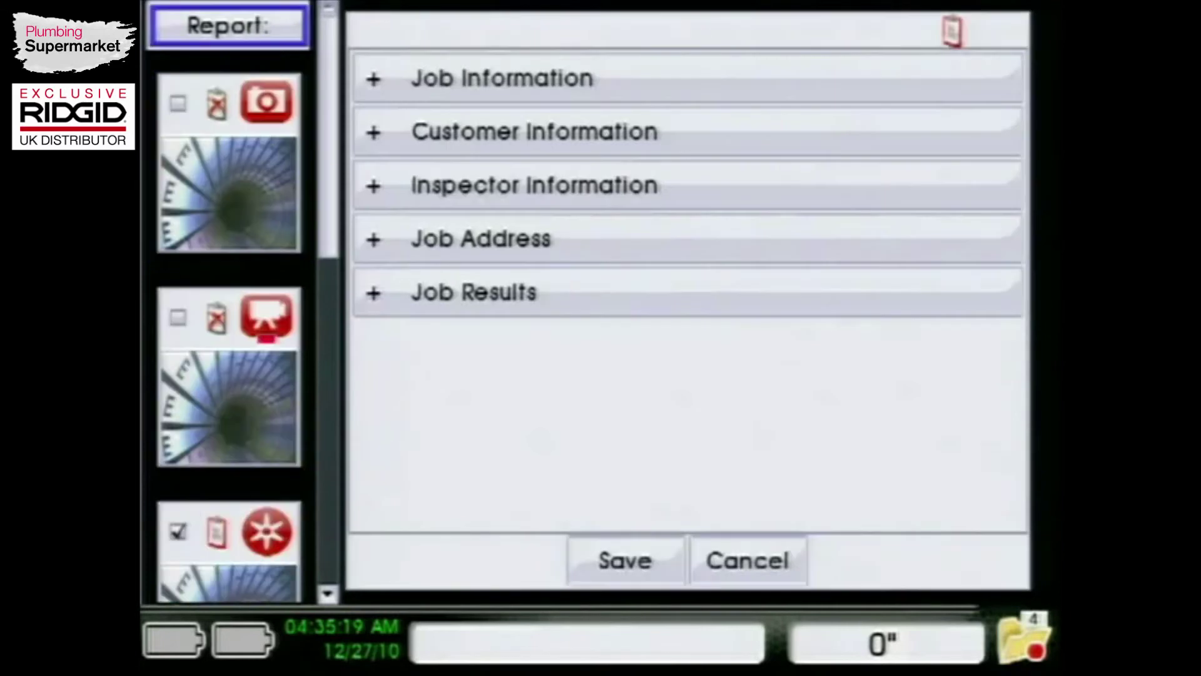
Step: Go down past all media items of the job and open the report preview
key("Down")
key("Down")
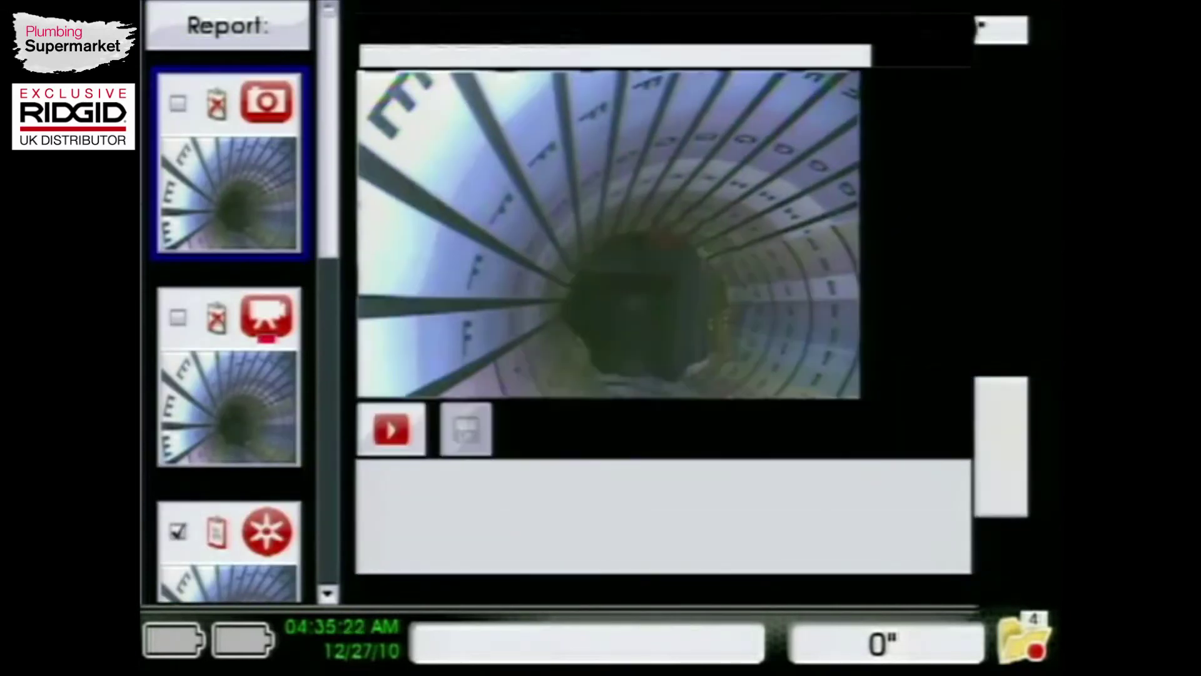
key("Down")
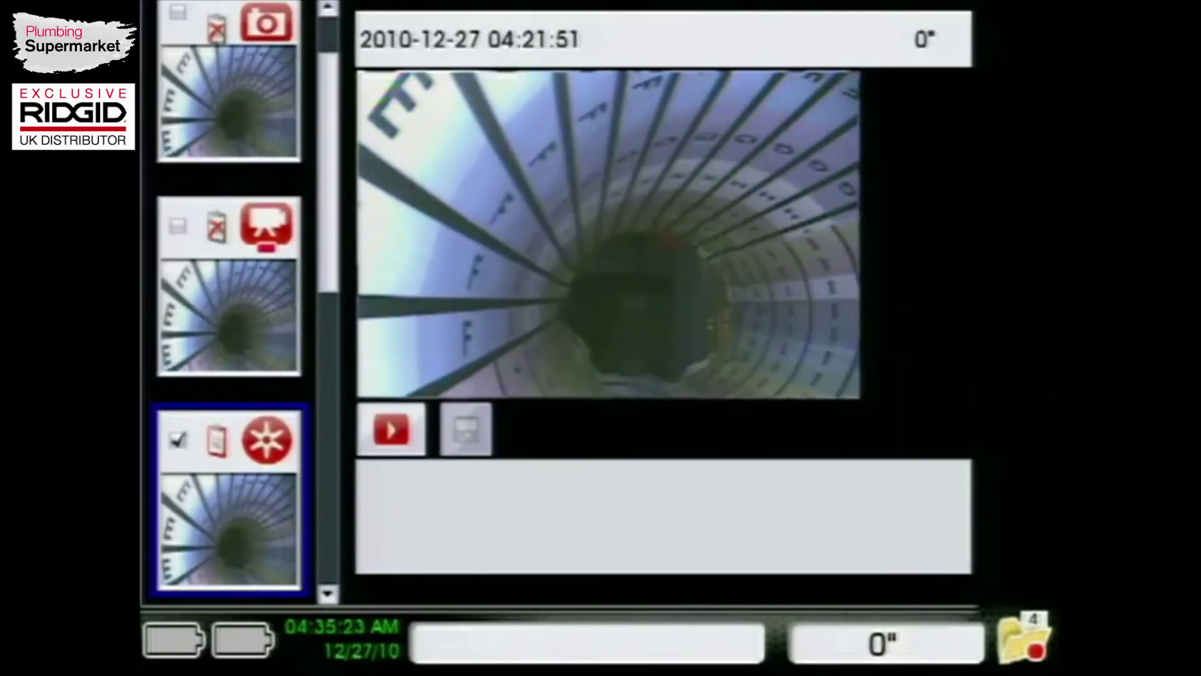
key("Down")
key("Down")
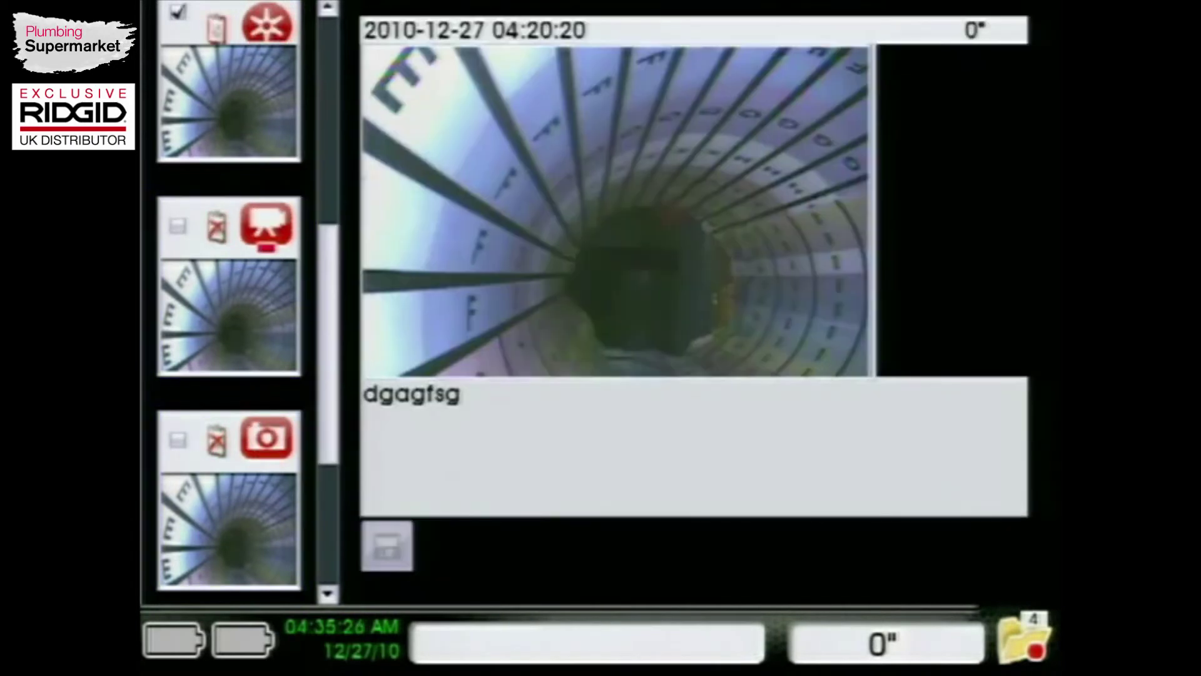
key("Down")
key("Up")
key("Down")
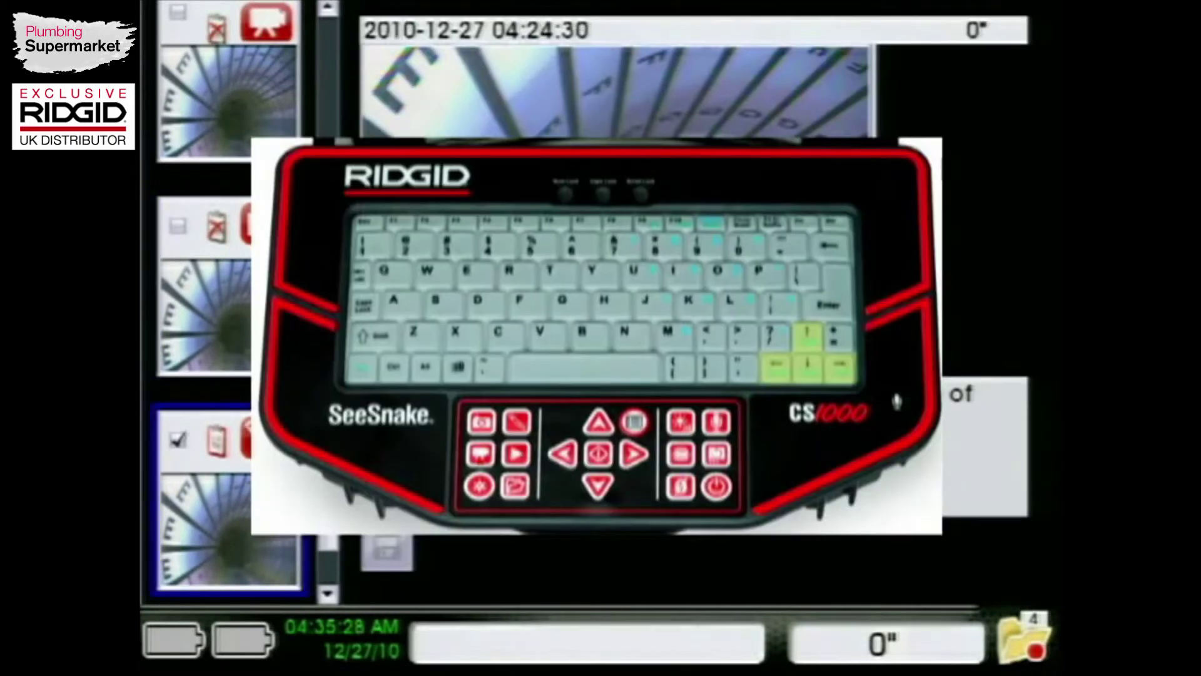
key("Down")
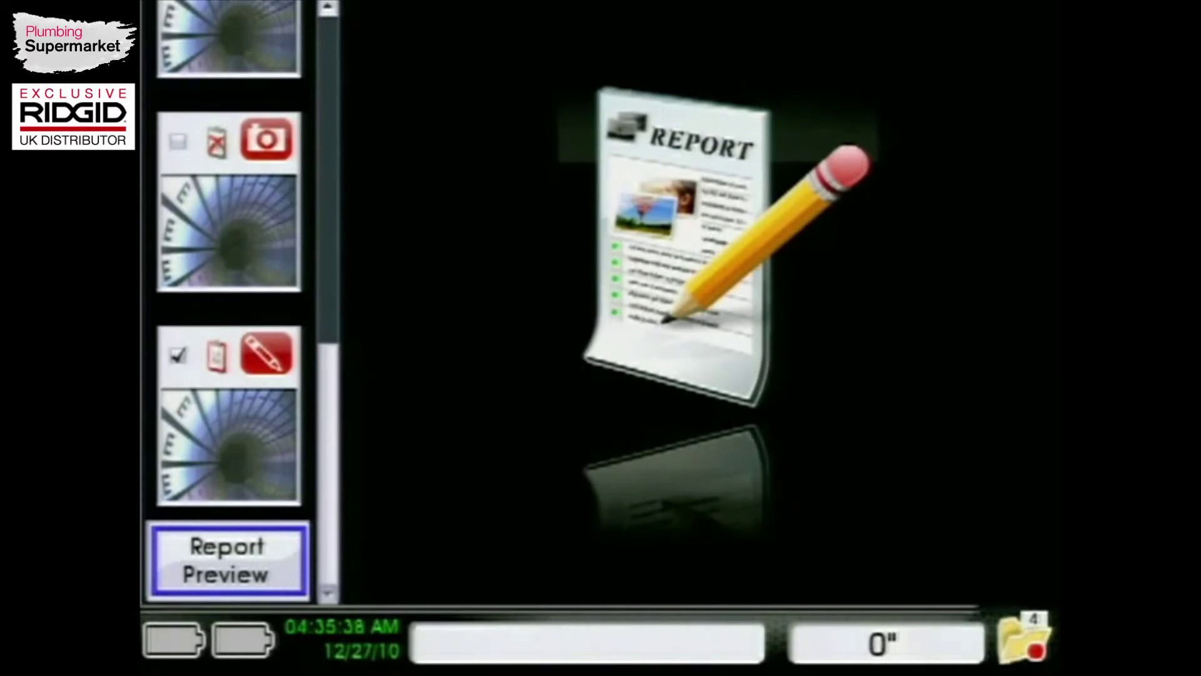
key("Return")
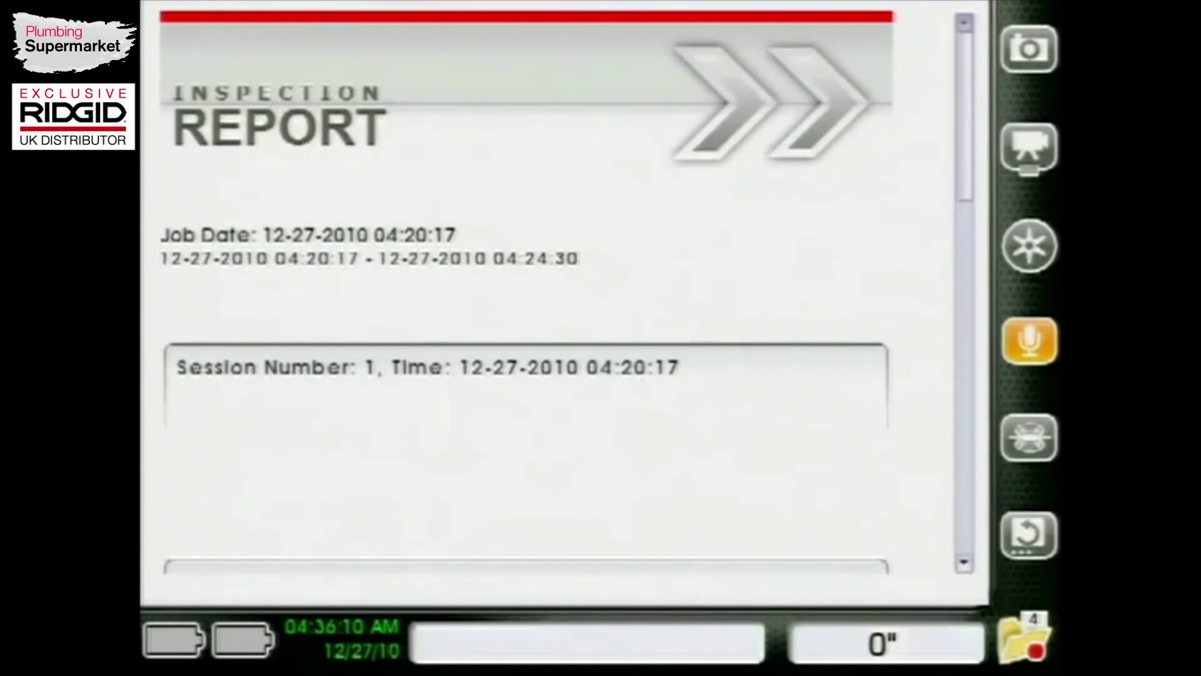
Step: Review the inspection report preview from its header and session section through the 04:21:51 recording entry
key("Down")
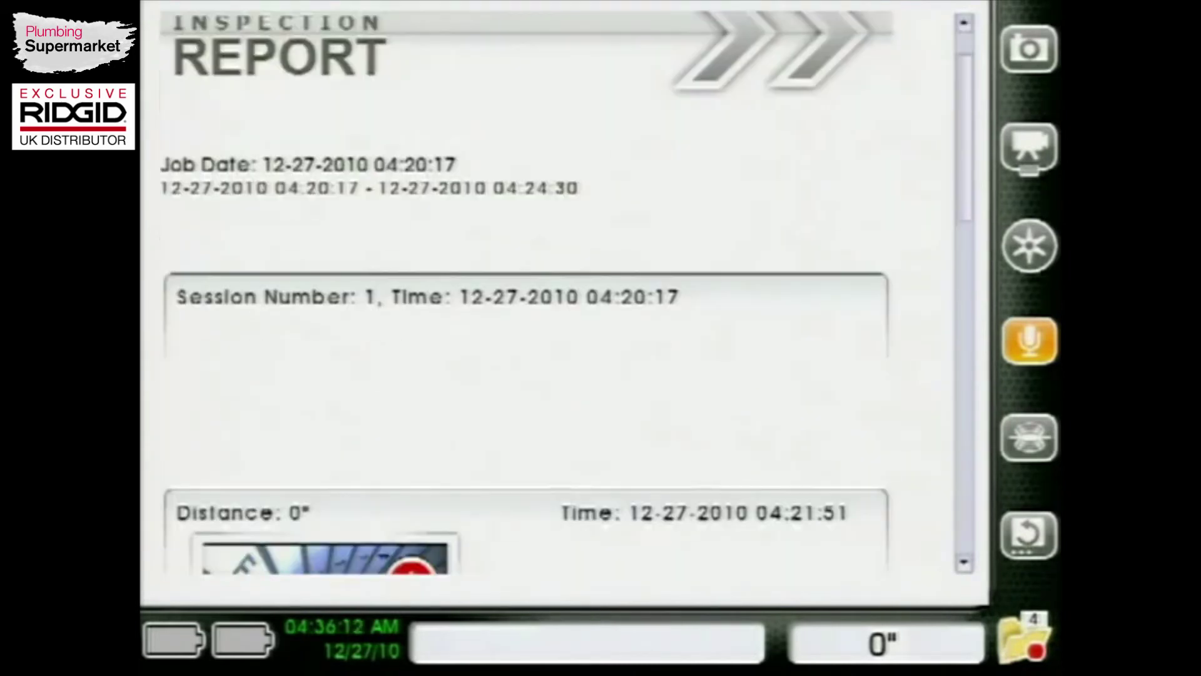
key("Down")
key("Down")
key("Down")
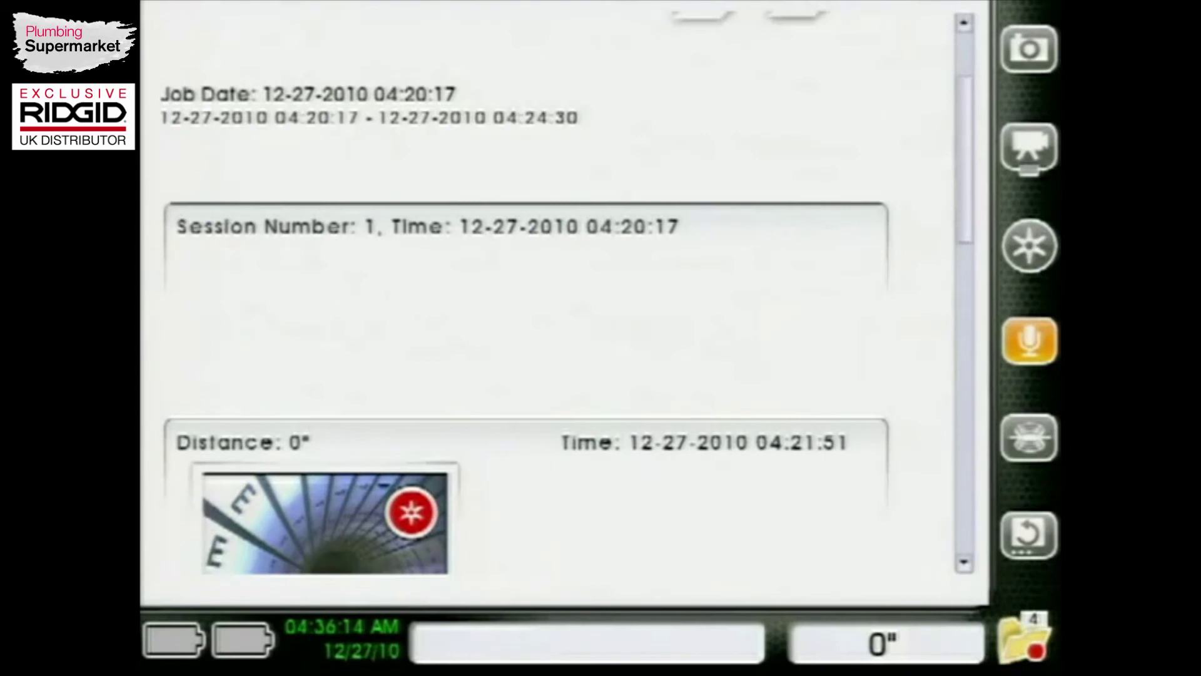
key("Down")
key("Down")
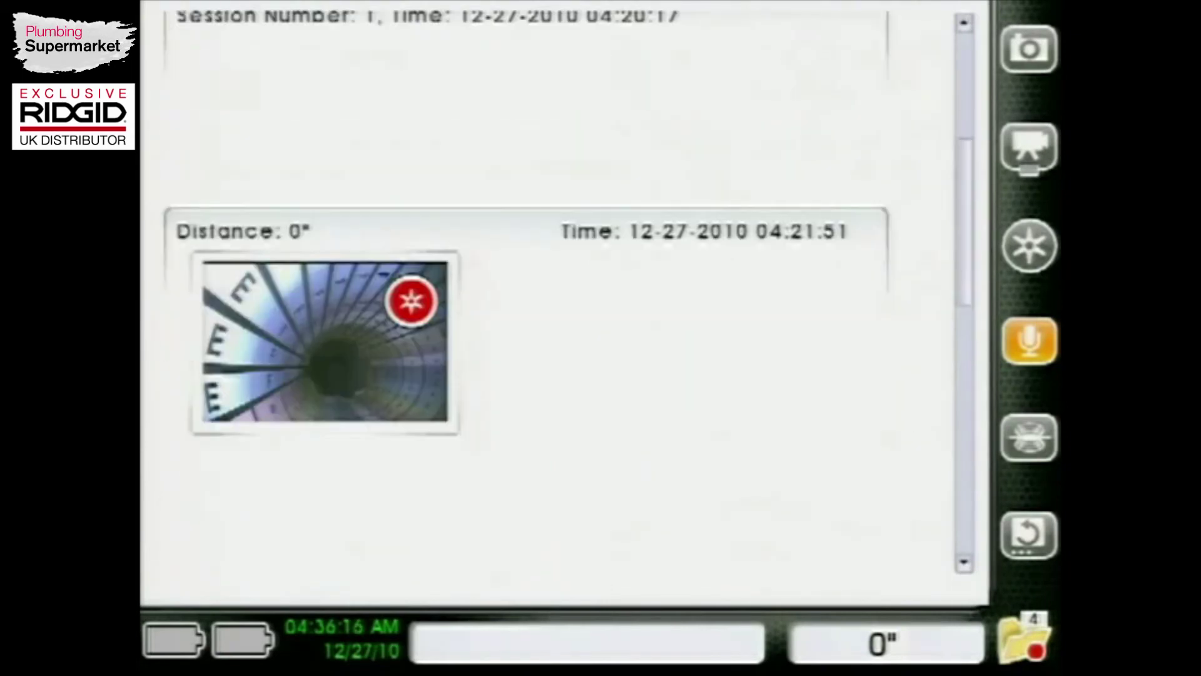
key("Down")
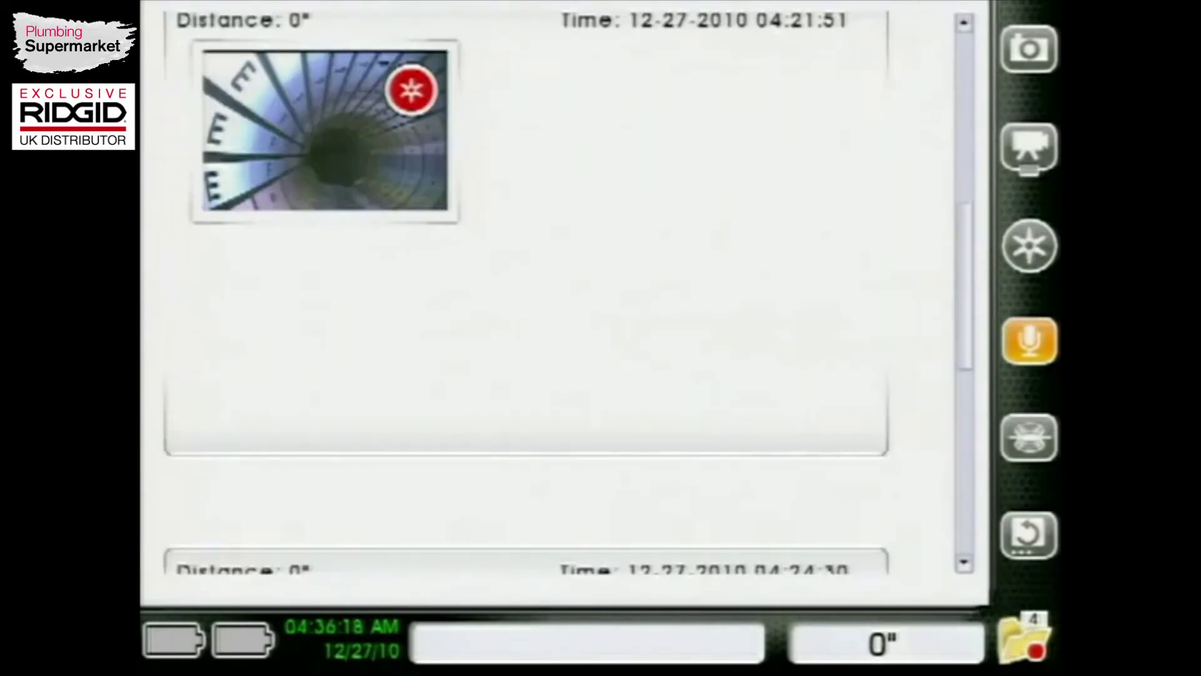
Step: Examine the 04:24:30 note entry in the report preview, including its defect description and comments
key("Down")
key("Down")
key("Down")
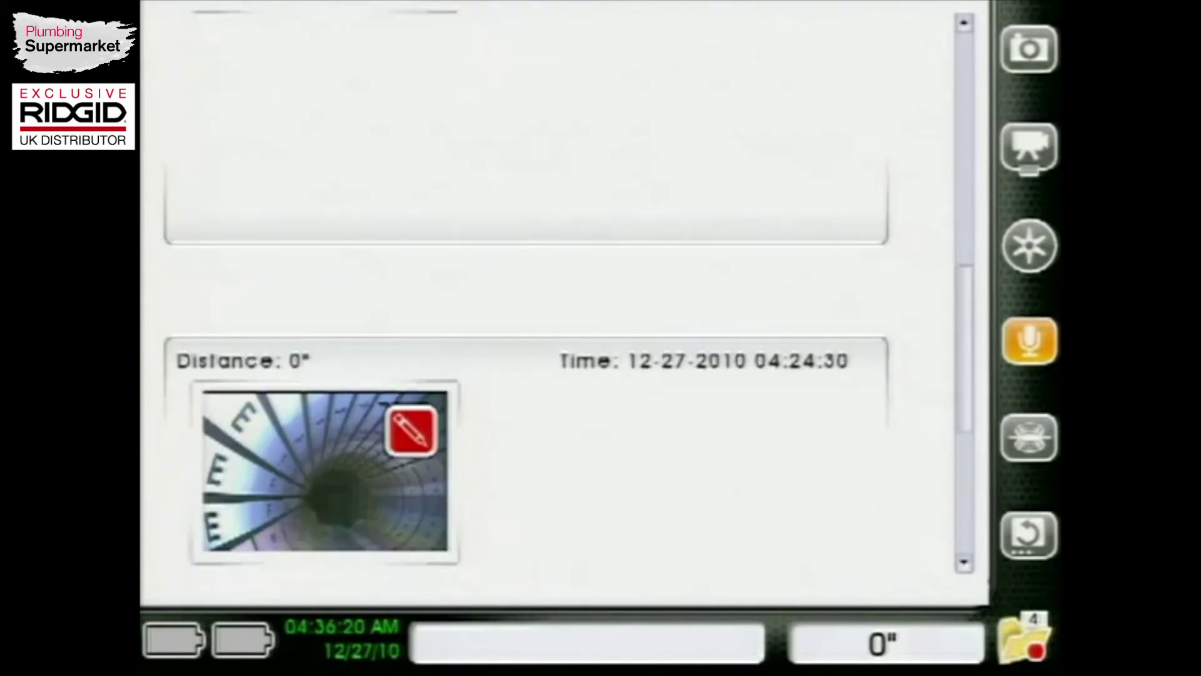
key("Down")
key("Down")
key("Down")
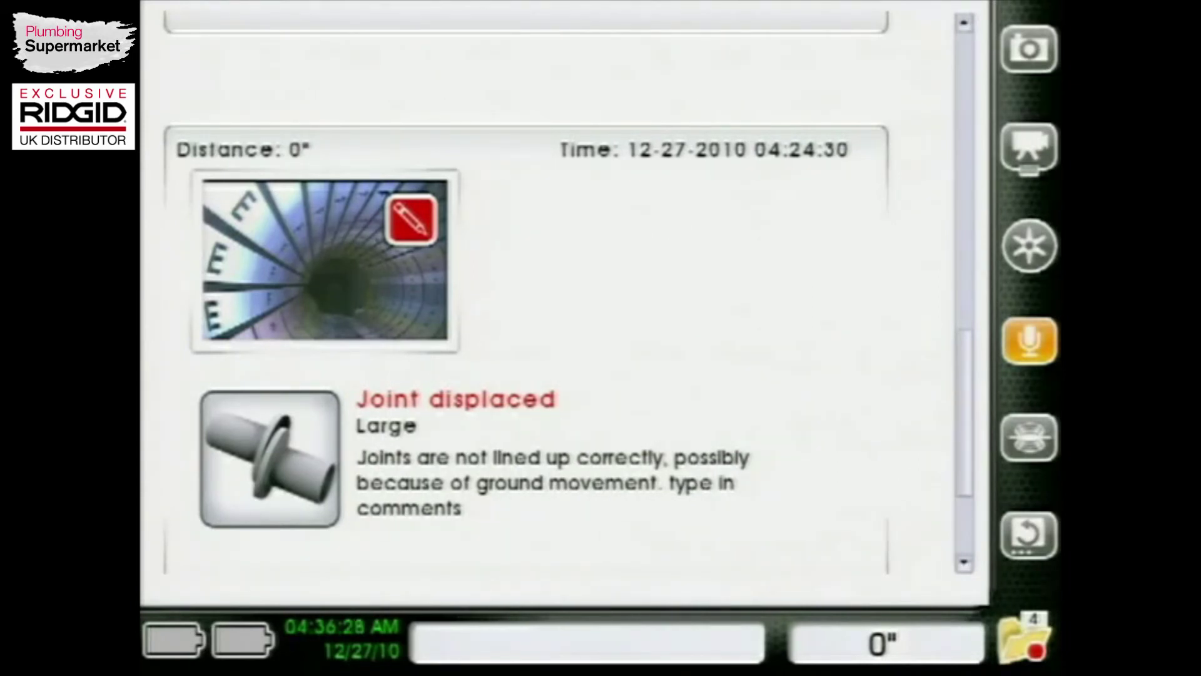
key("Down")
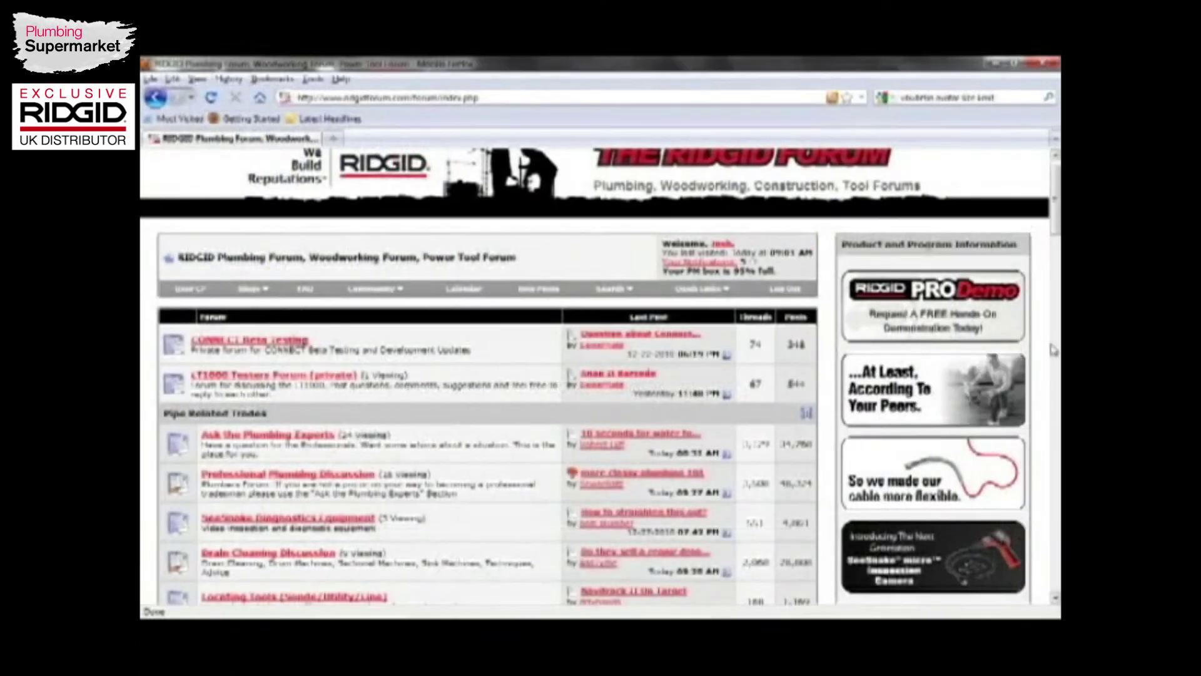
Step: Switch to the RIDGID Forum in Firefox and look through its index down to the RIDGID Central section
left_click_drag(1056, 231, 1056, 225)
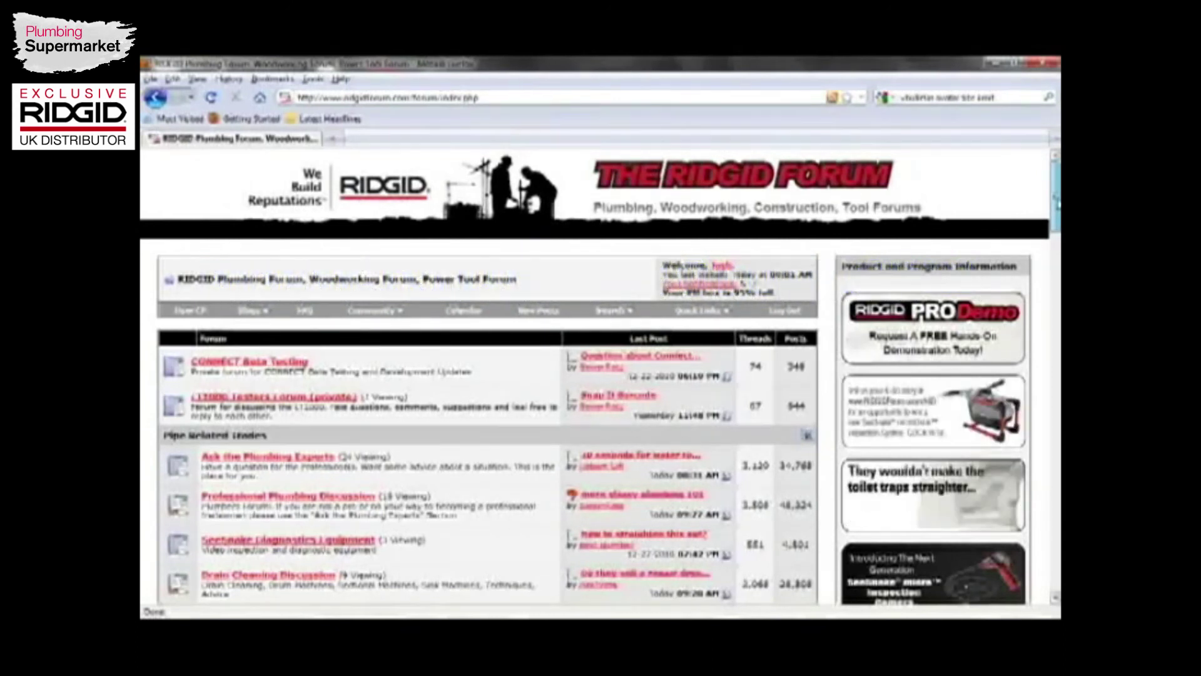
scroll(600, 376, "down", 1)
left_click_drag(1056, 202, 1056, 350)
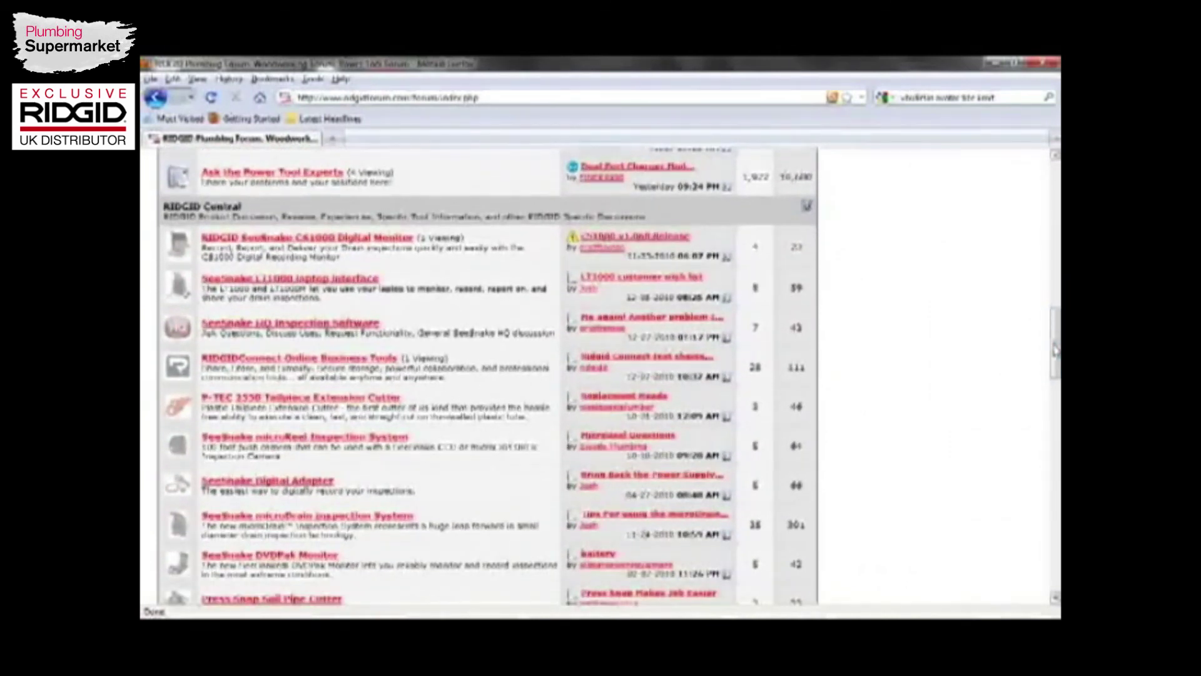